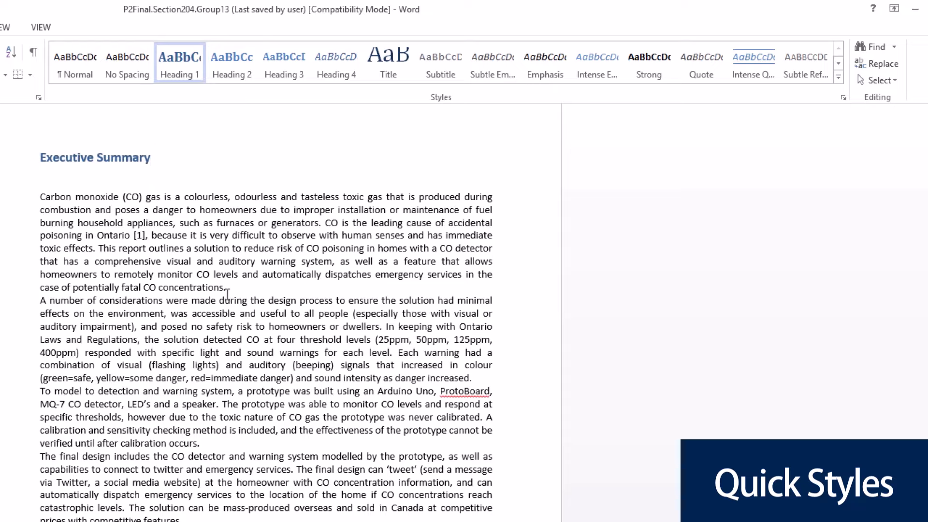
Add a "1.Introduction" line below the Executive Summary's last paragraph and format it as Heading 1.
scroll(228, 296, "down", 4)
left_click(259, 436)
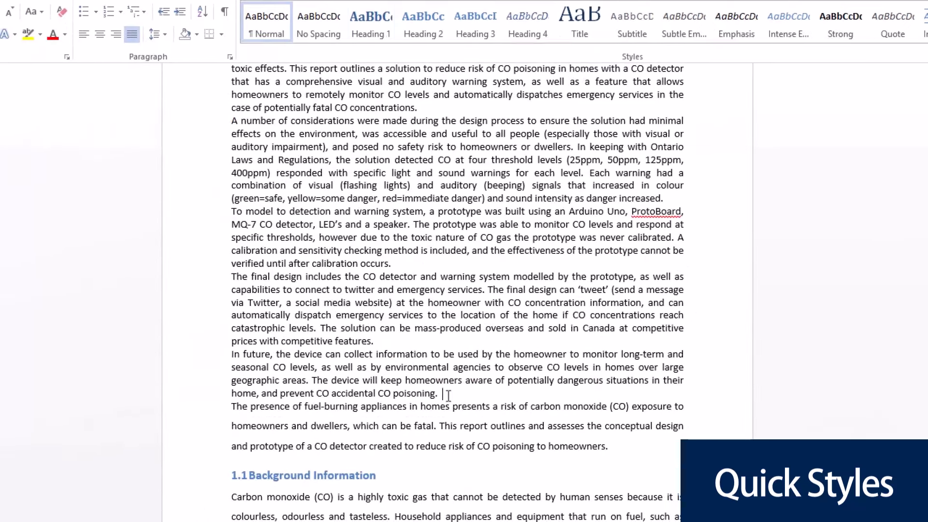
key("Return")
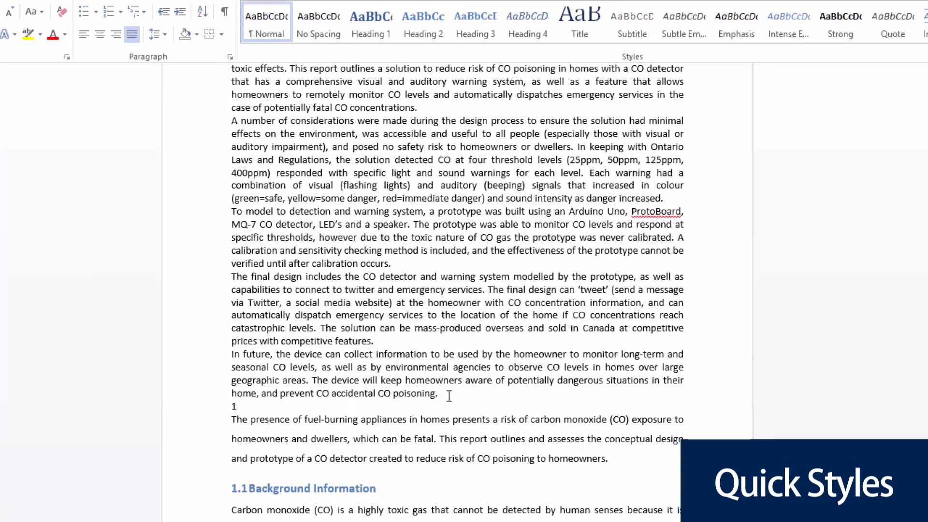
type("1.Introduction")
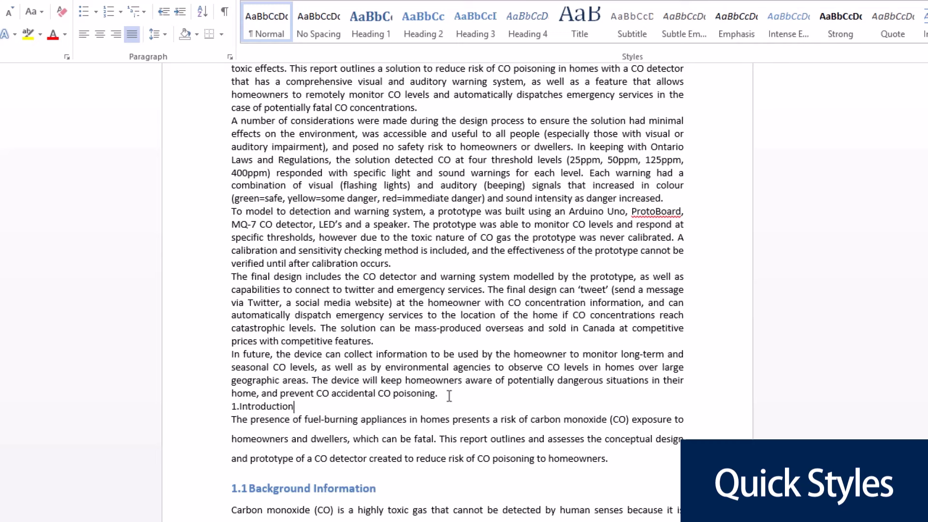
left_click(213, 410)
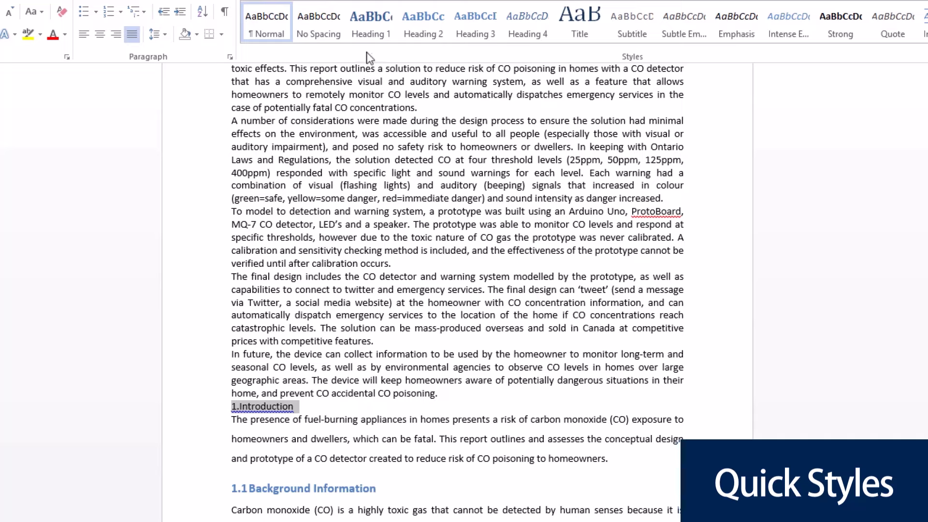
left_click(379, 29)
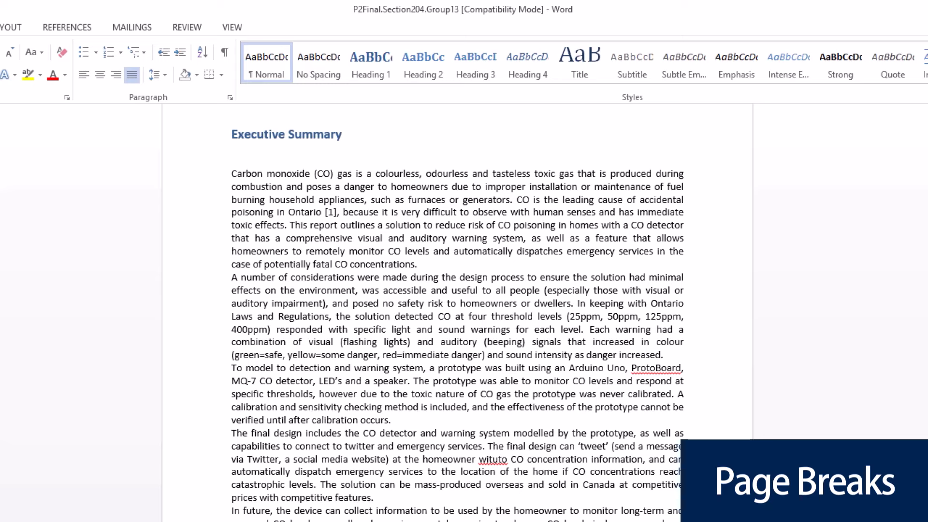
Insert a page break between the end of the Executive Summary and the "1. Introduction" heading.
scroll(457, 312, "down", 2)
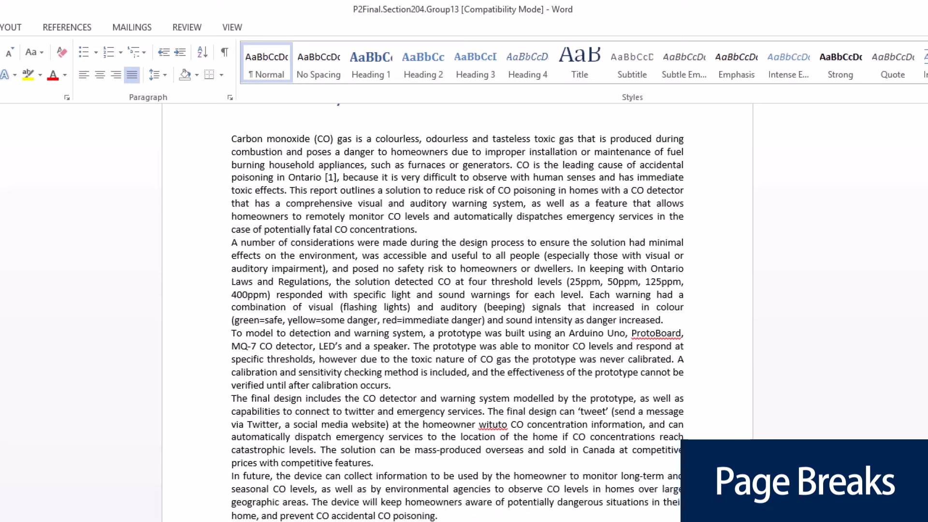
scroll(114, 305, "down", 8)
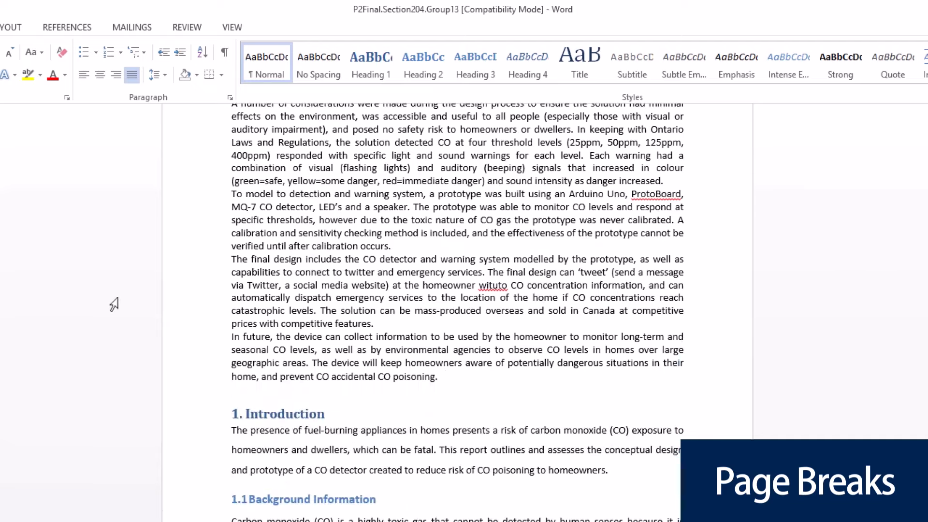
key("Return")
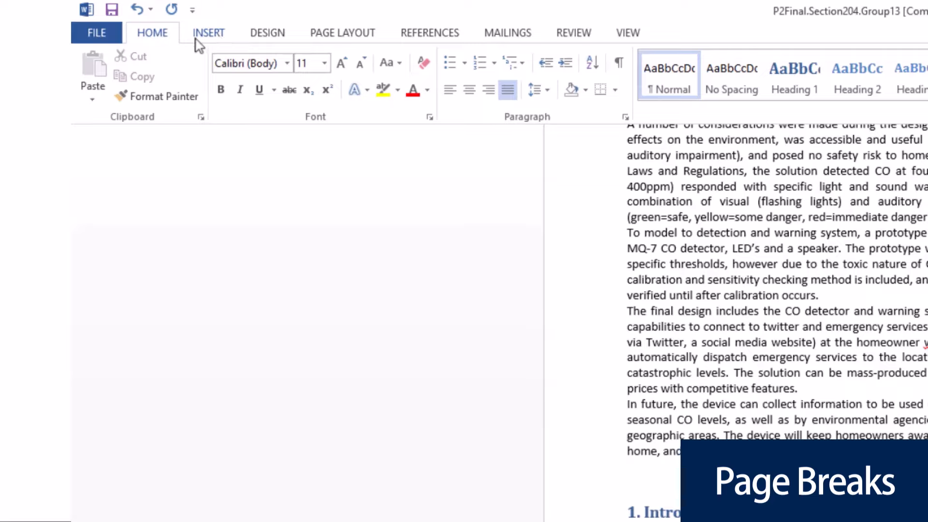
left_click(197, 40)
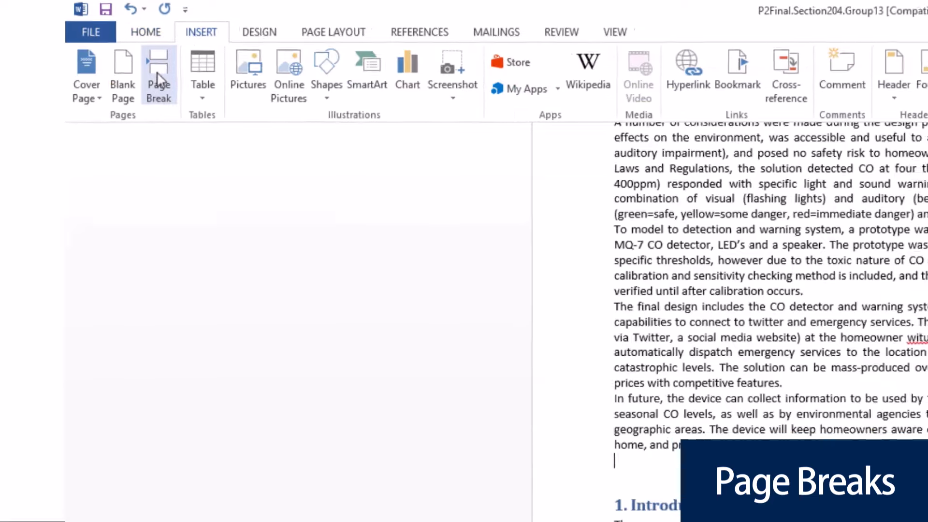
left_click(159, 81)
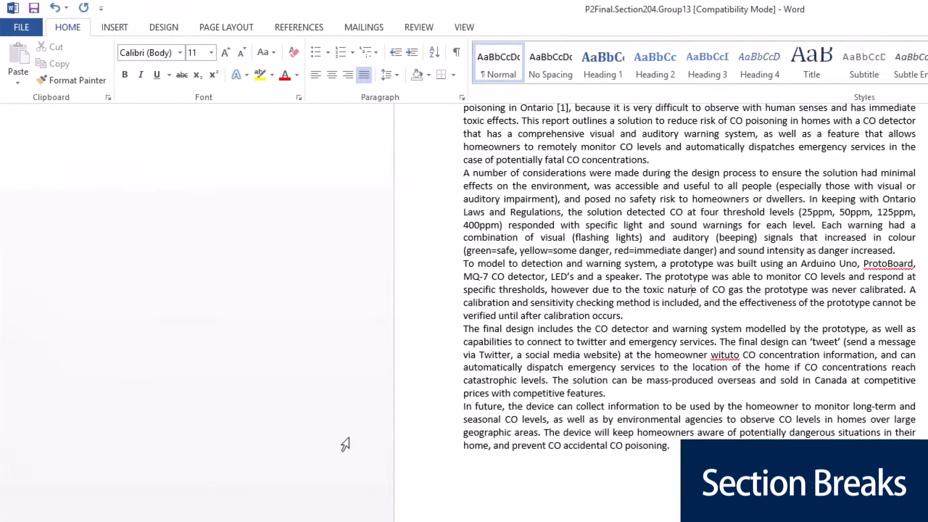
Insert a Next Page section break directly before the Executive Summary heading.
scroll(345, 444, "up", 4)
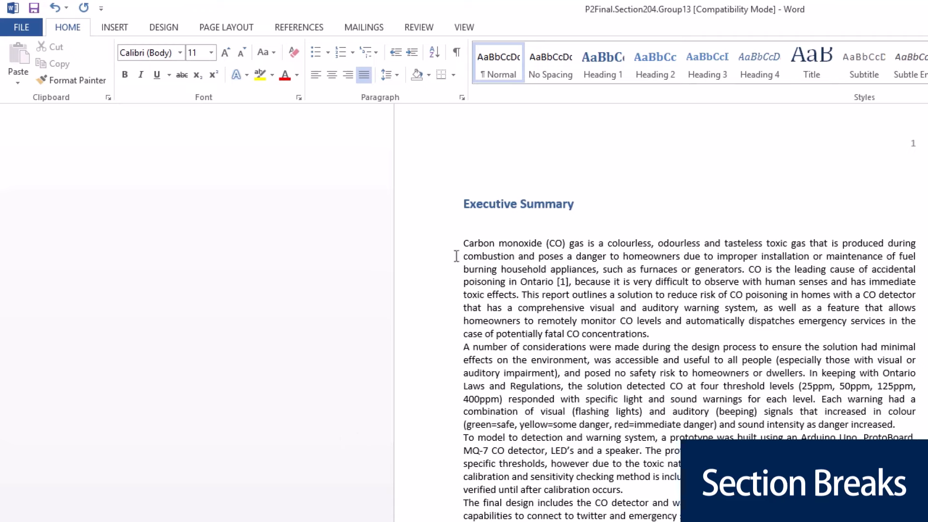
left_click(465, 205)
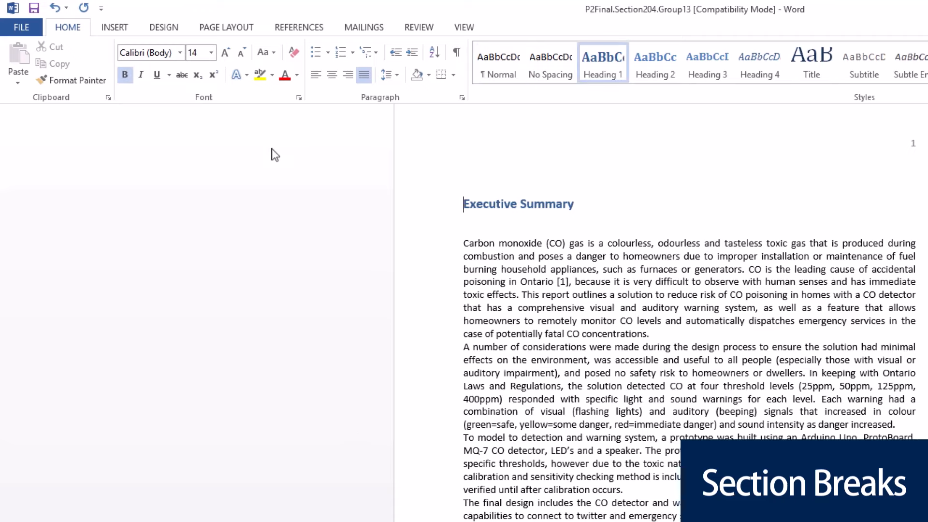
left_click(228, 28)
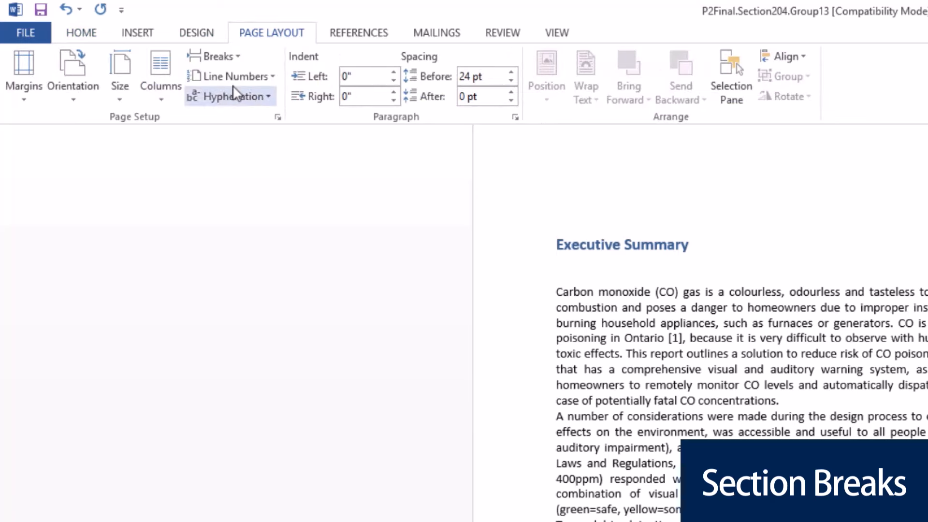
left_click(217, 57)
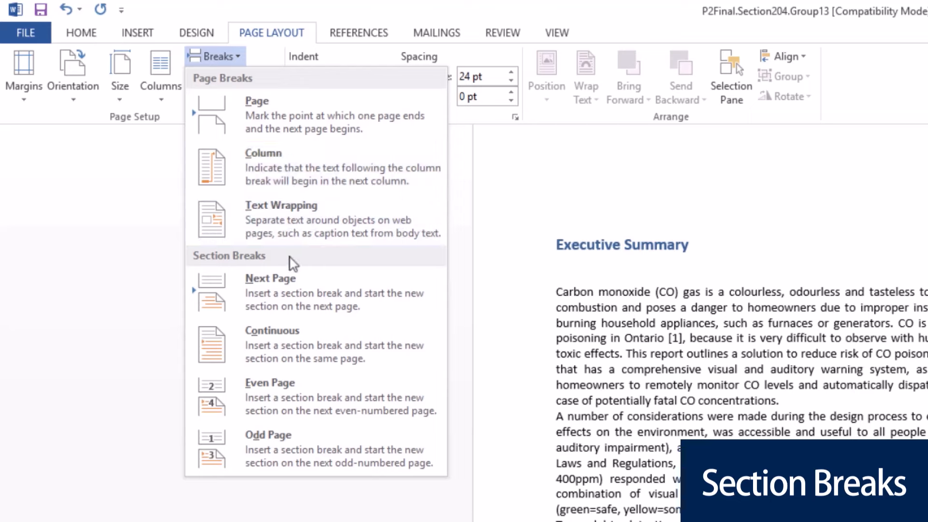
left_click(295, 293)
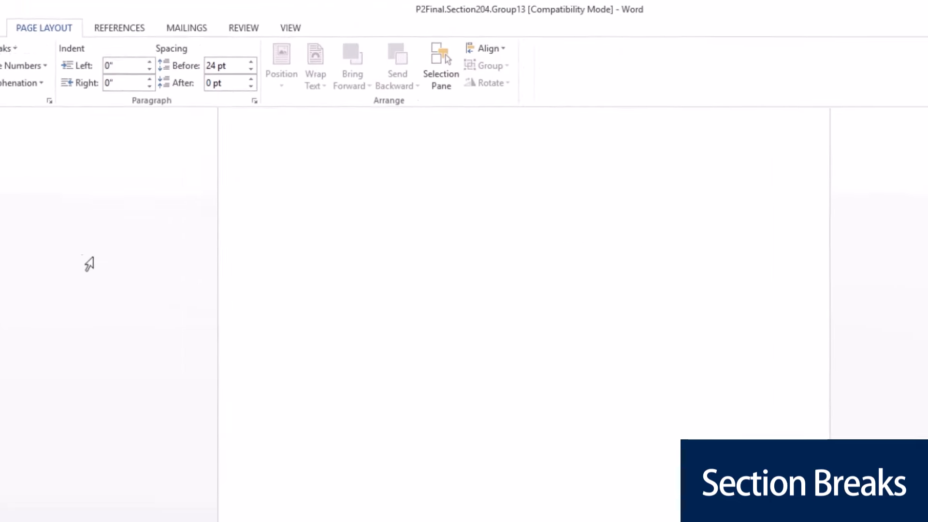
Add another blank page before the Executive Summary heading with a page break.
scroll(38, 254, "down", 6)
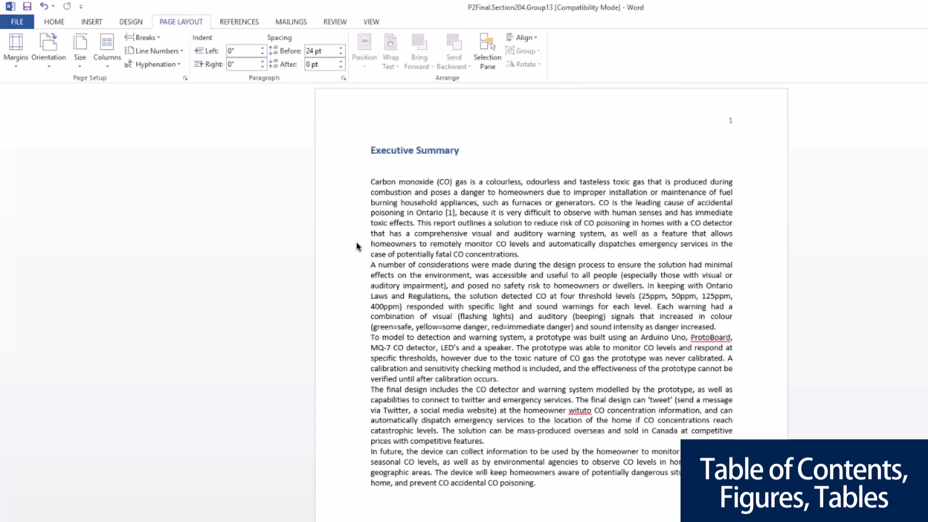
key("ctrl+Return")
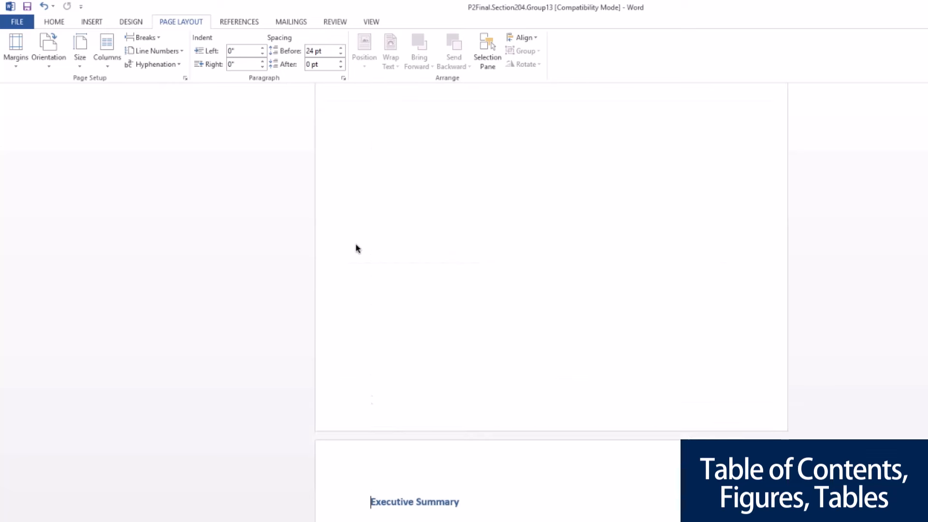
scroll(356, 248, "up", 7)
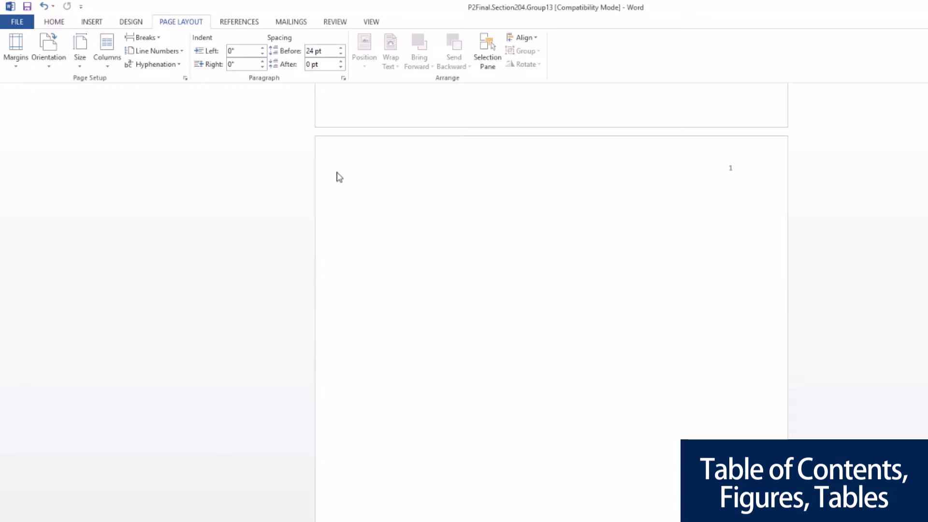
Insert a table of contents on the blank page before the Executive Summary.
left_click(246, 24)
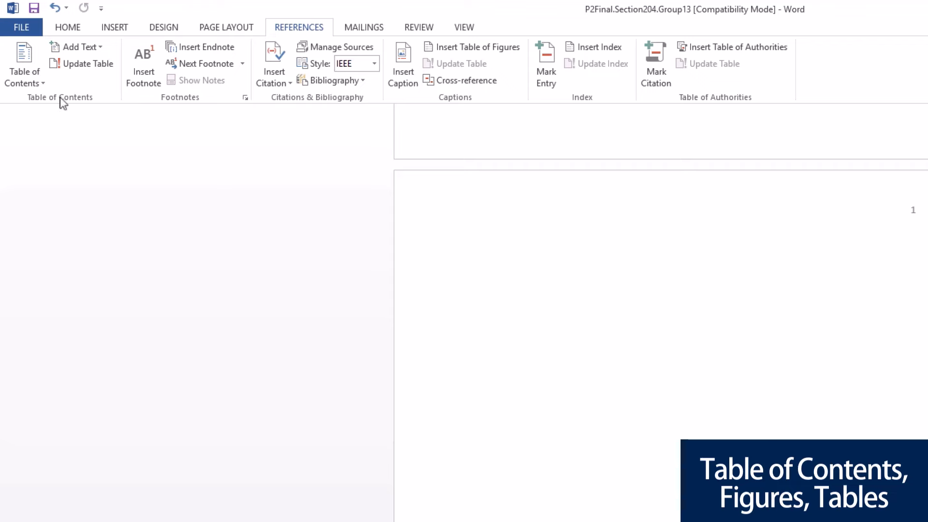
left_click(32, 81)
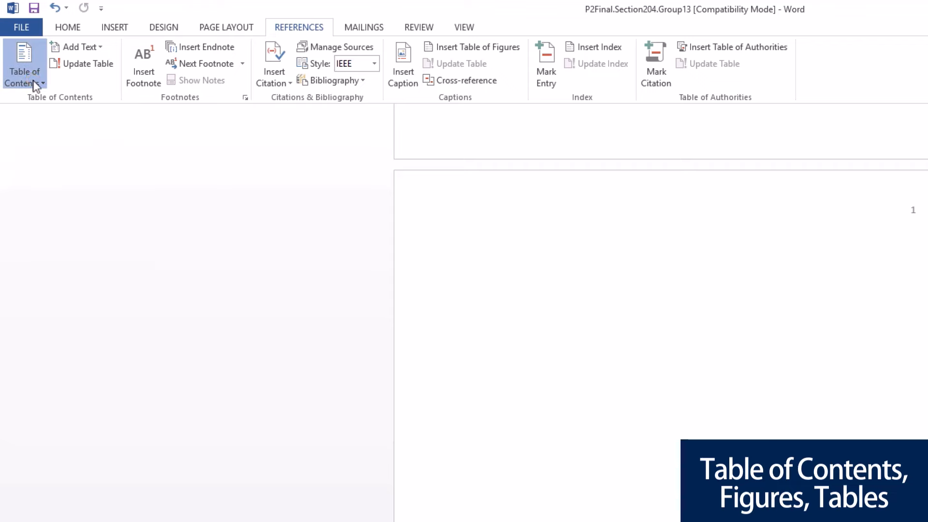
left_click(78, 247)
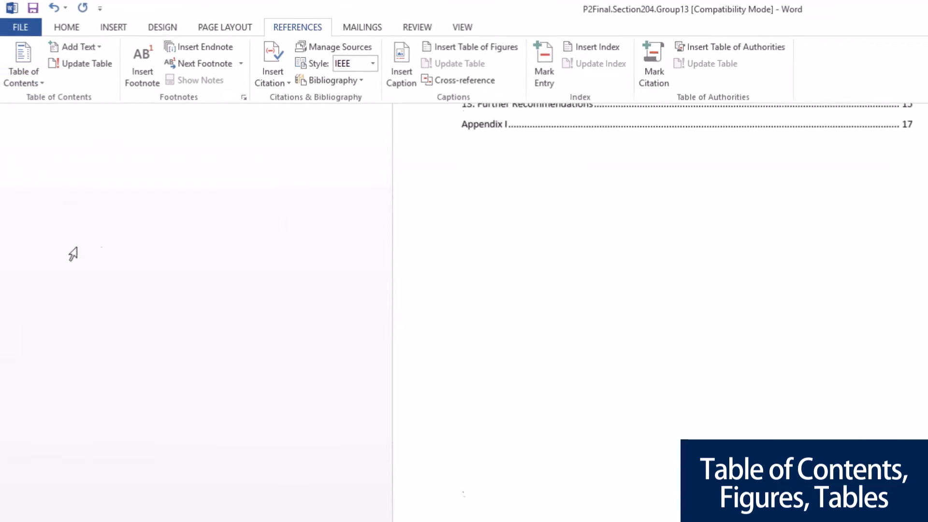
scroll(445, 262, "up", 8)
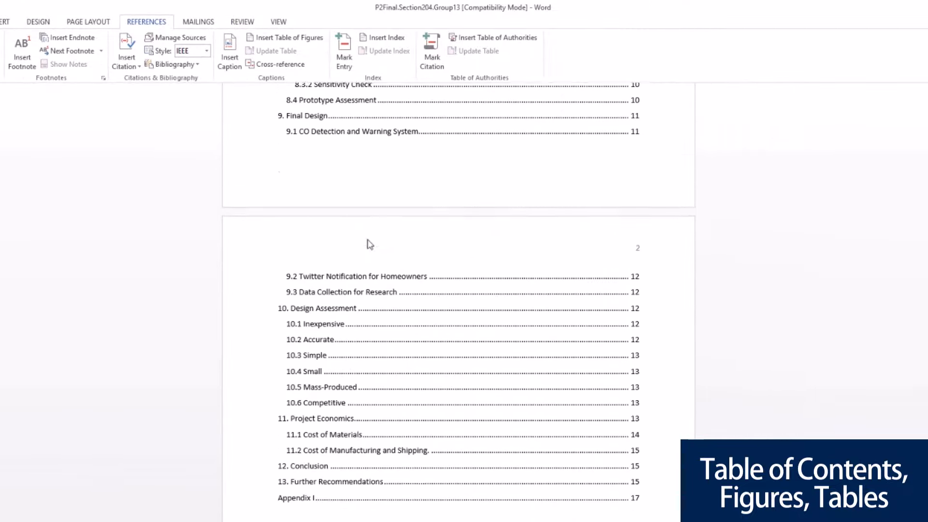
scroll(368, 239, "up", 3)
Insert a table of figures below the table of contents, using the caption label Figure with label and number included.
scroll(369, 243, "down", 7)
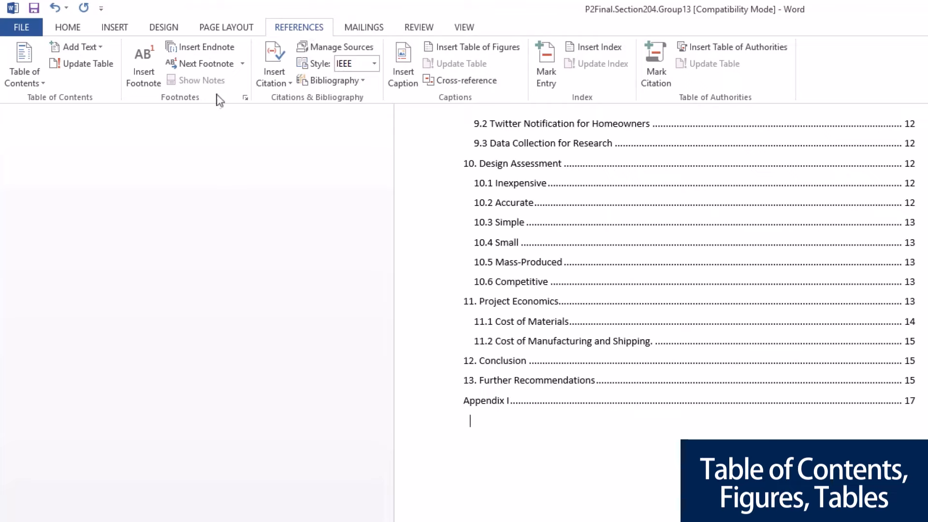
left_click(471, 47)
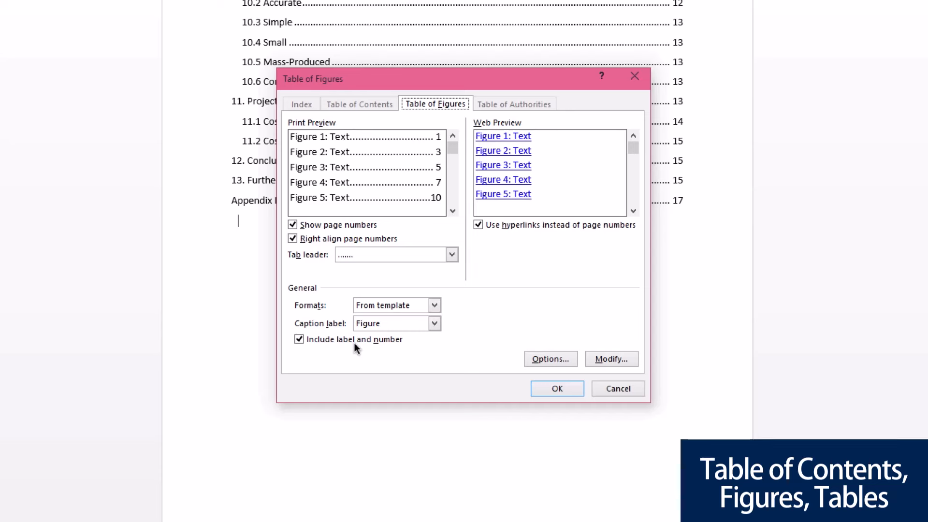
left_click(434, 324)
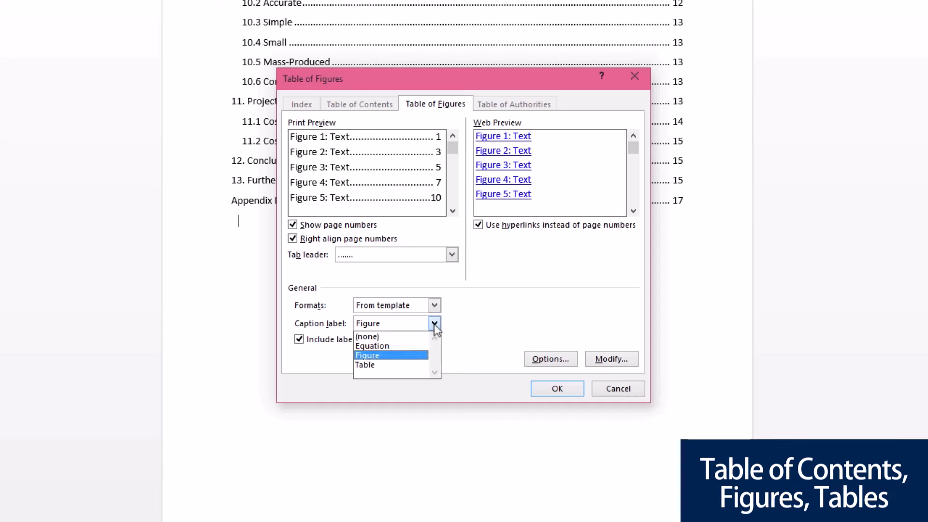
left_click(386, 365)
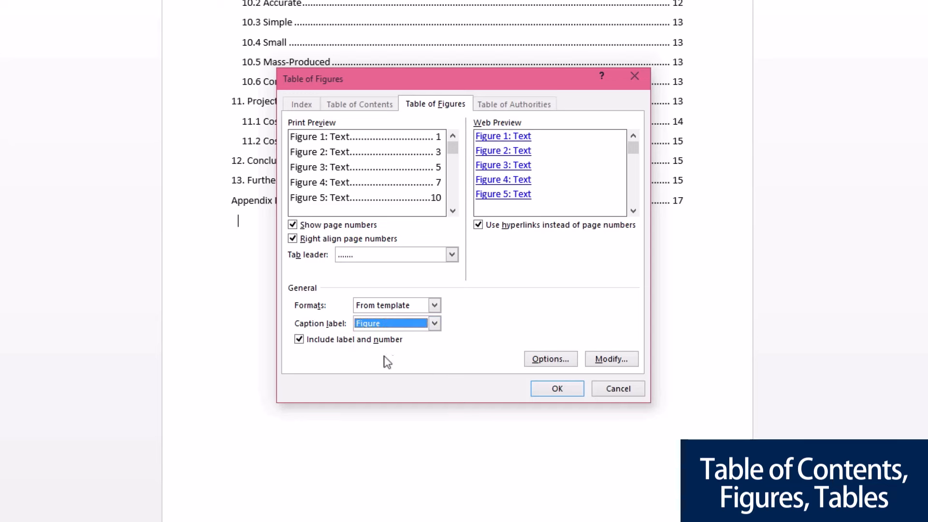
left_click(537, 388)
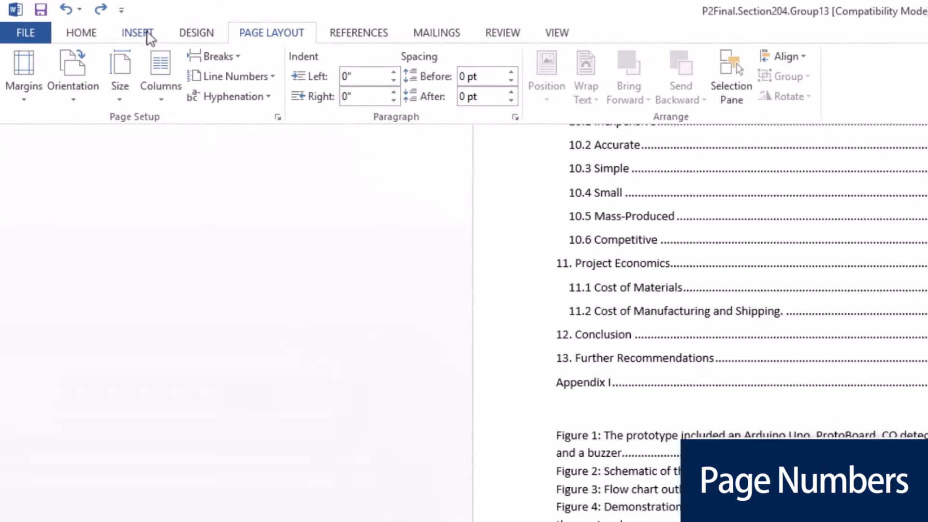
Insert page numbers at the top of the pages in the Plain Number 3 style.
left_click(138, 33)
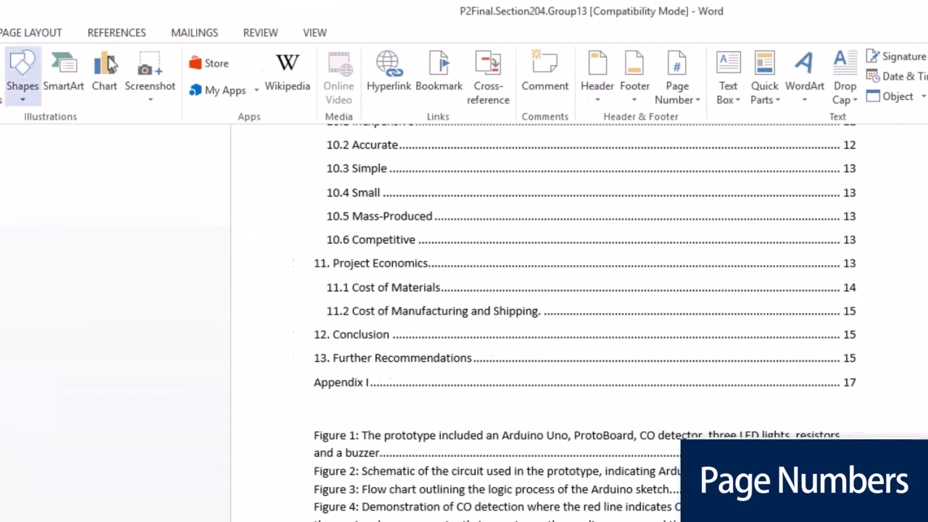
left_click(919, 99)
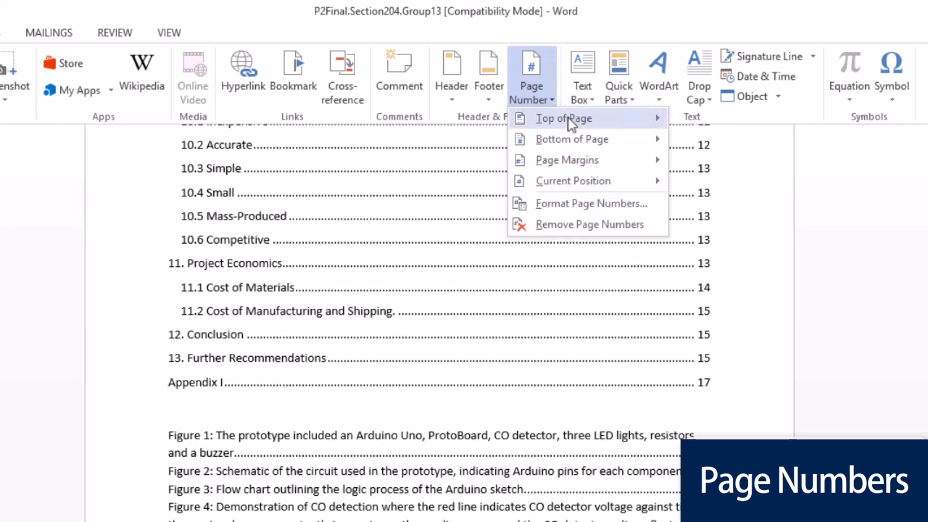
mouse_move(579, 119)
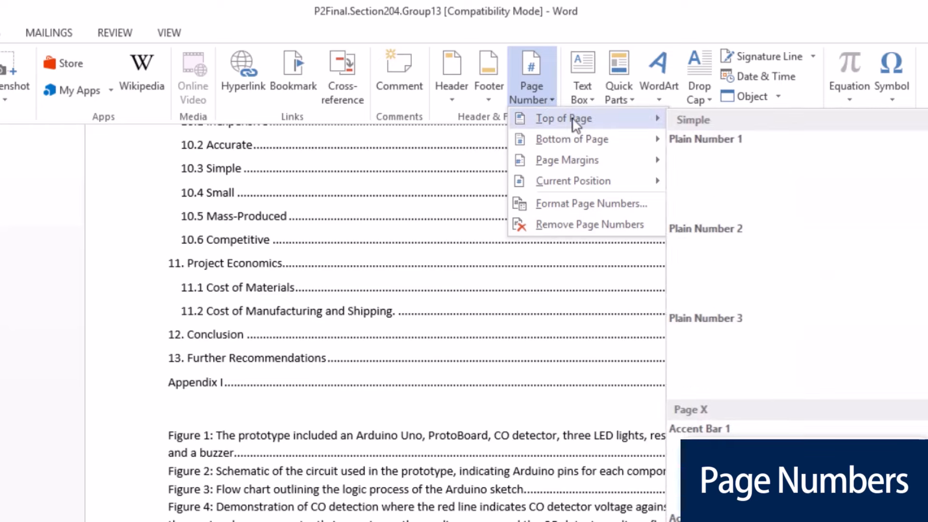
left_click(779, 338)
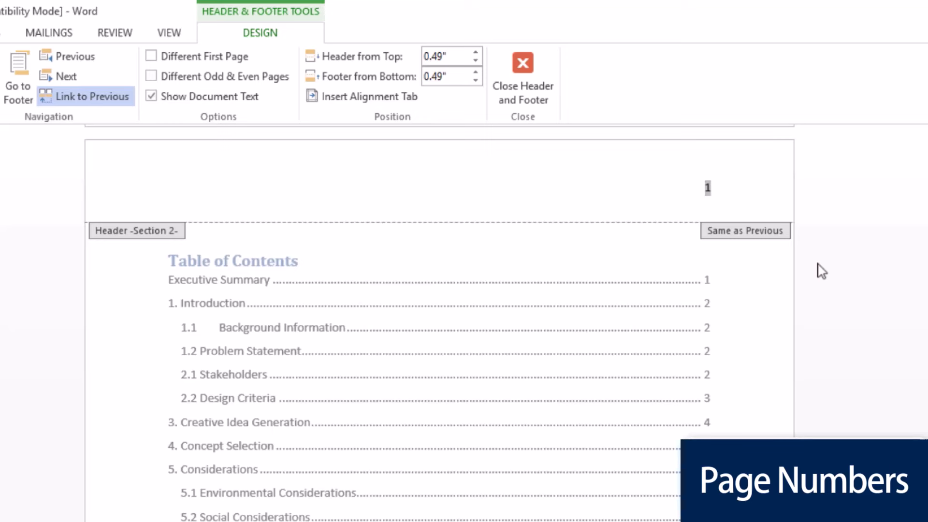
scroll(821, 271, "up", 15)
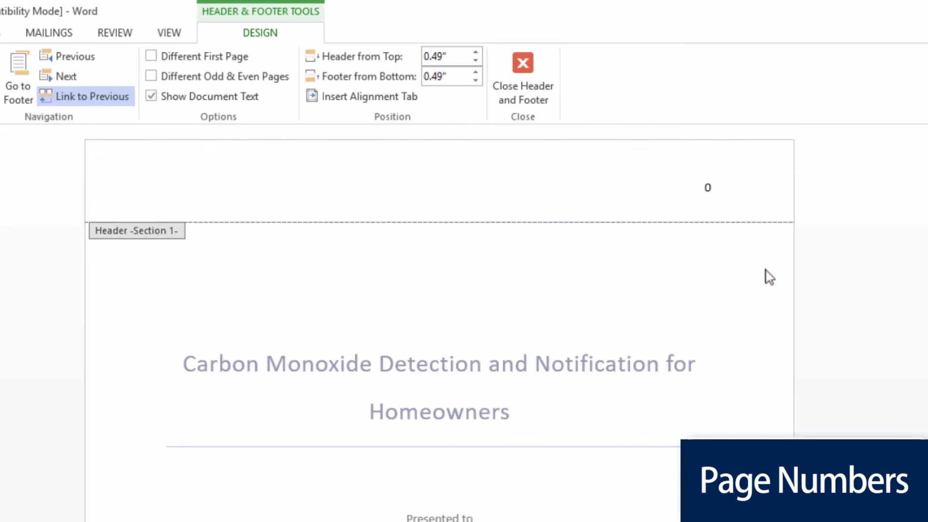
scroll(768, 276, "down", 15)
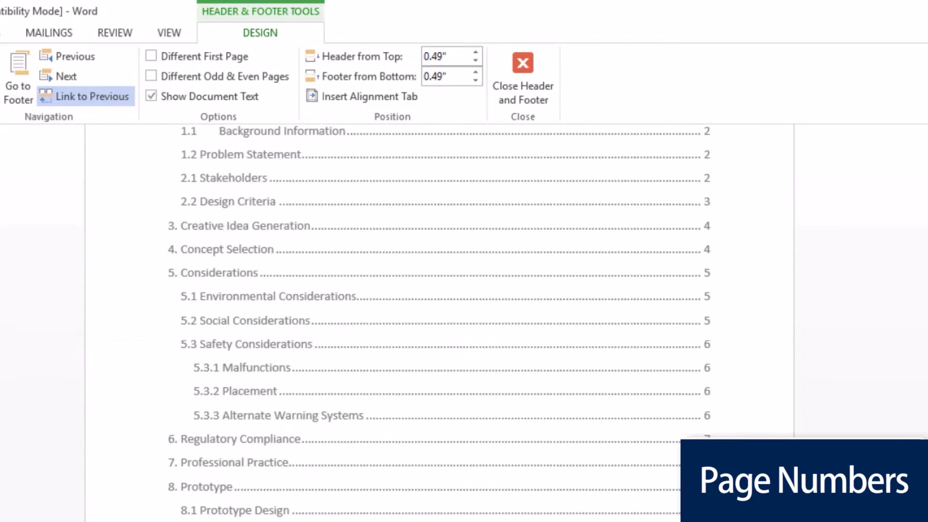
scroll(440, 323, "down", 20)
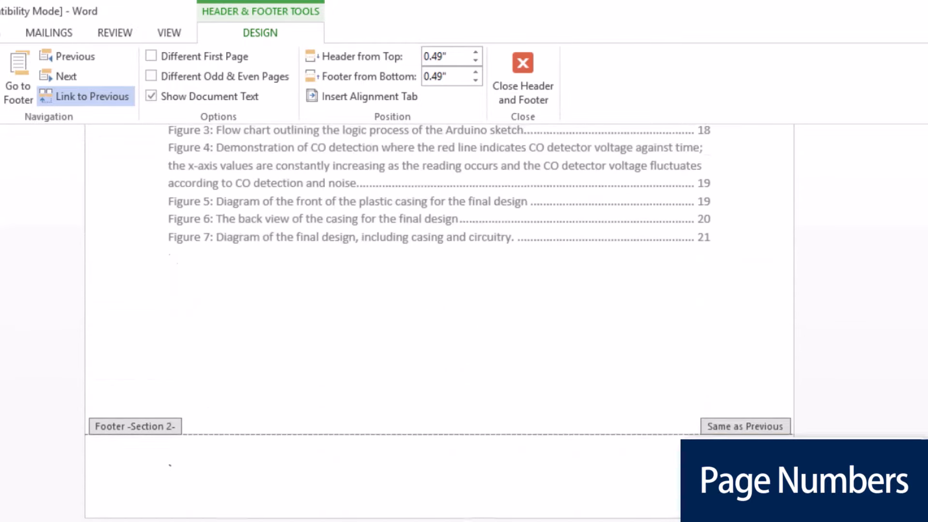
scroll(439, 324, "down", 3)
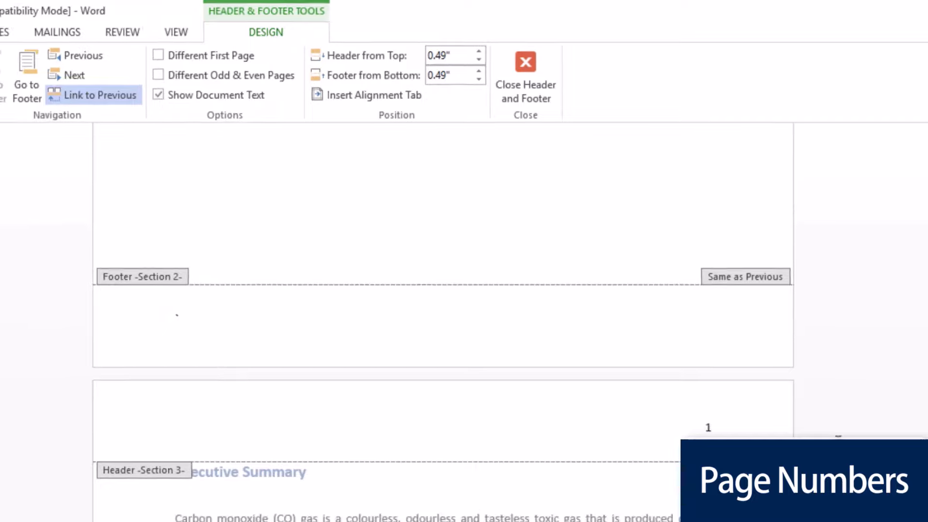
Leave header editing and check the page numbering on the table of contents pages.
scroll(843, 476, "up", 12)
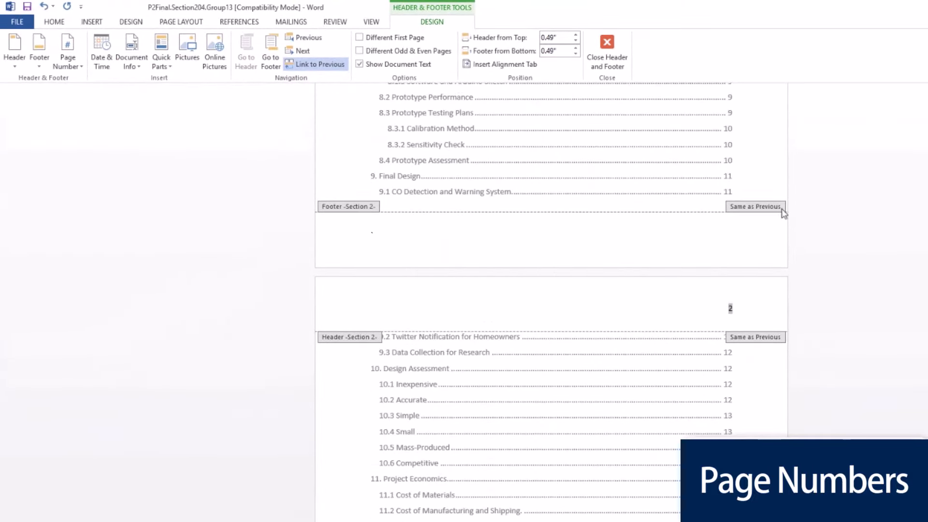
scroll(855, 281, "up", 4)
left_click(621, 57)
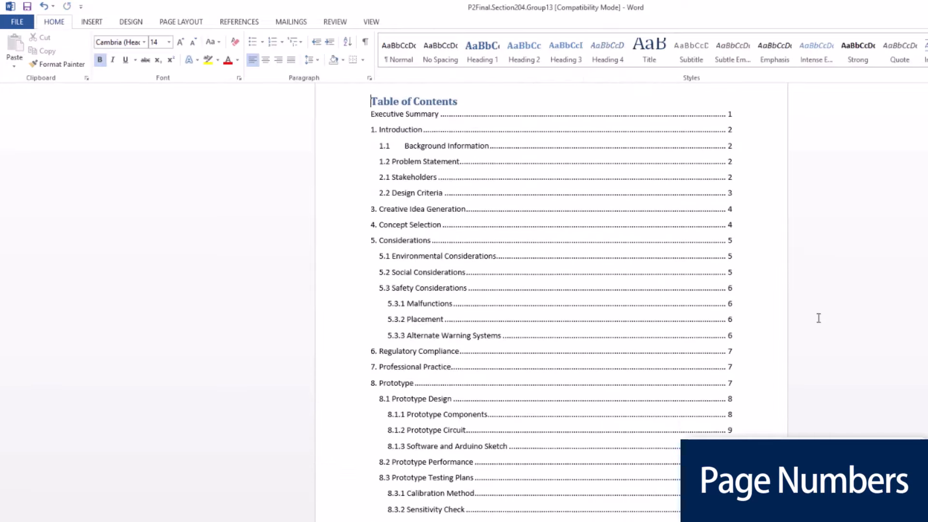
scroll(816, 319, "up", 3)
scroll(796, 327, "down", 10)
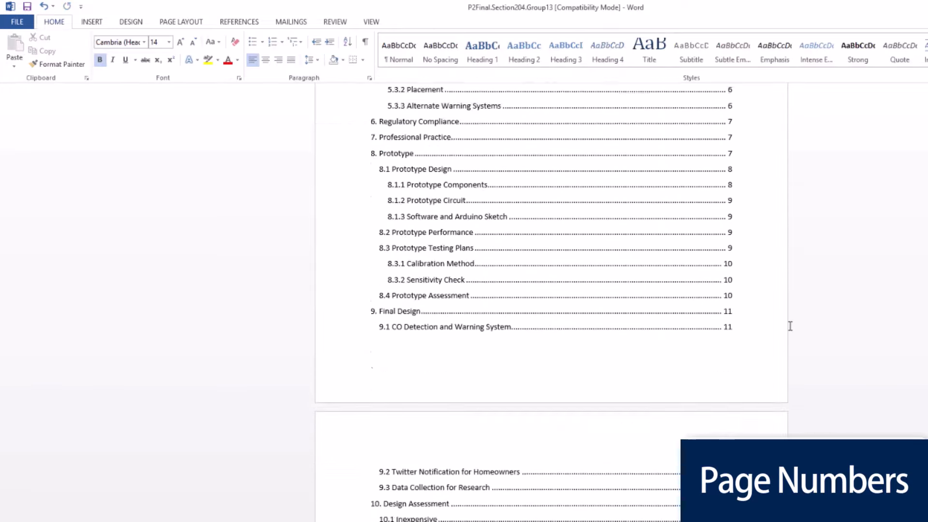
scroll(790, 326, "up", 4)
scroll(791, 326, "up", 3)
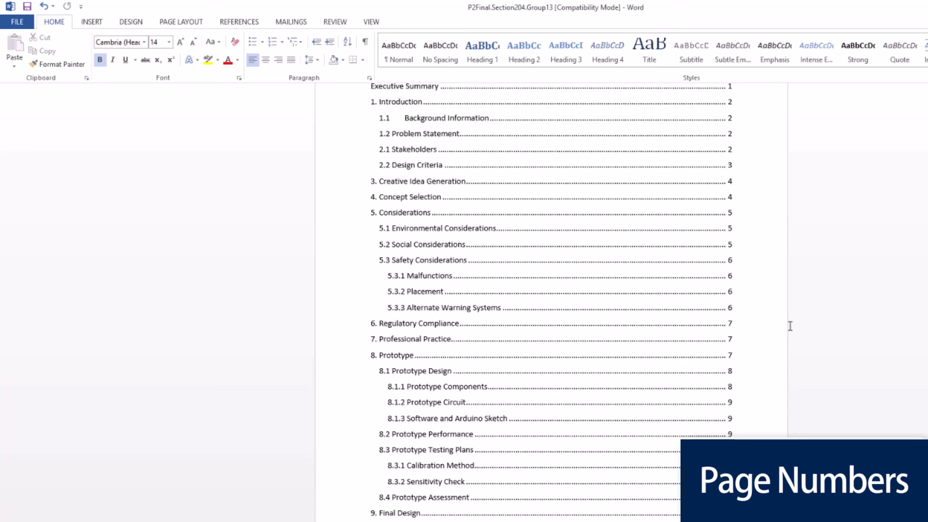
scroll(790, 327, "up", 2)
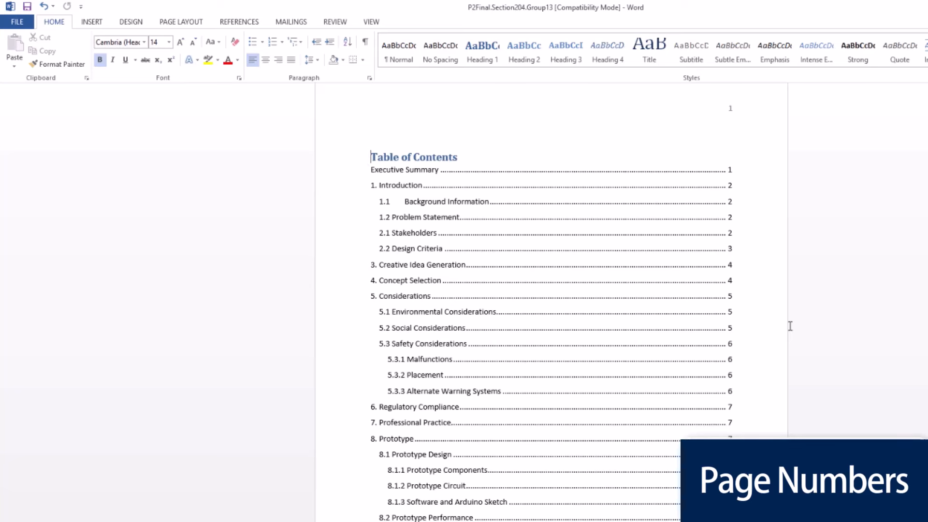
scroll(790, 326, "up", 1)
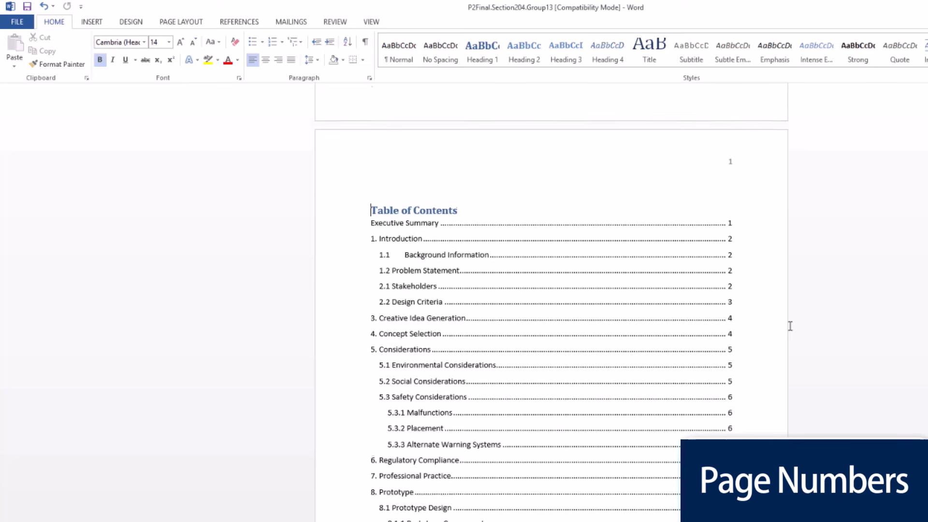
Format the page numbers of the table of contents section as i, ii, iii, starting at i.
left_click(732, 161)
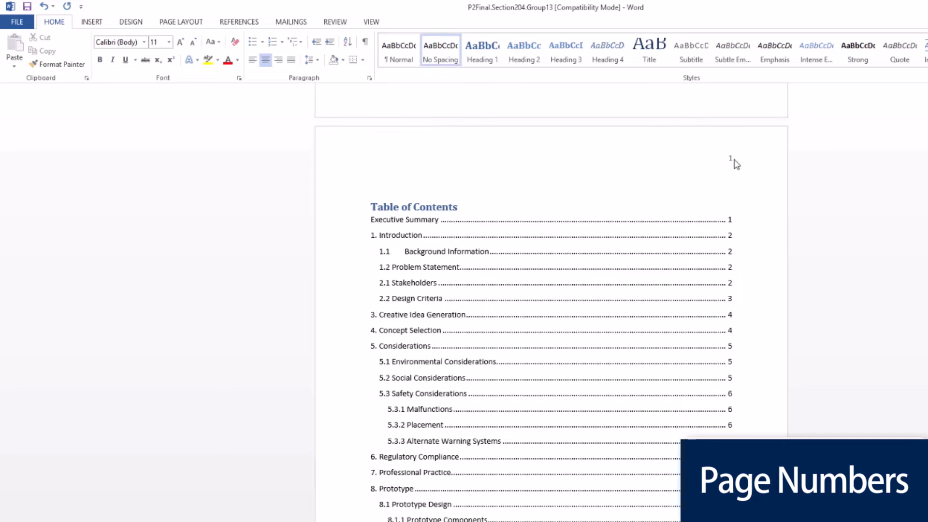
double_click(733, 160)
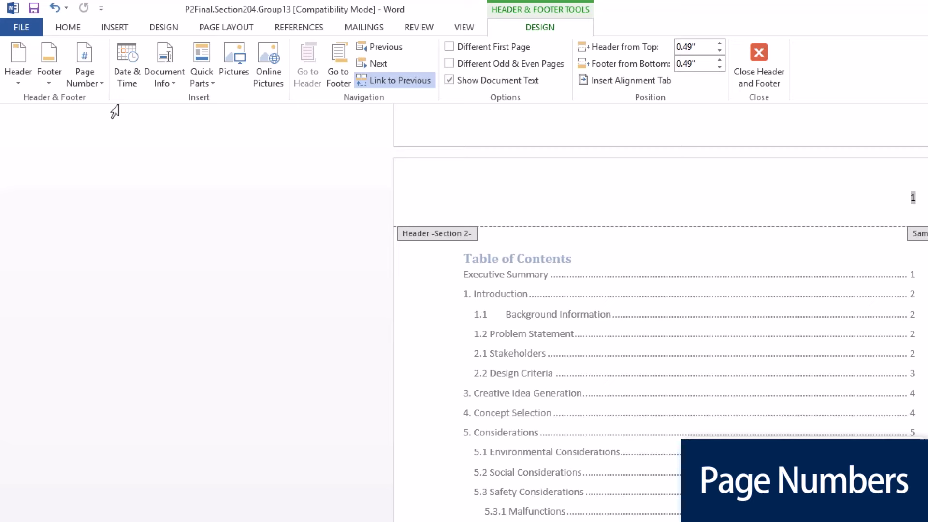
left_click(94, 81)
left_click(112, 170)
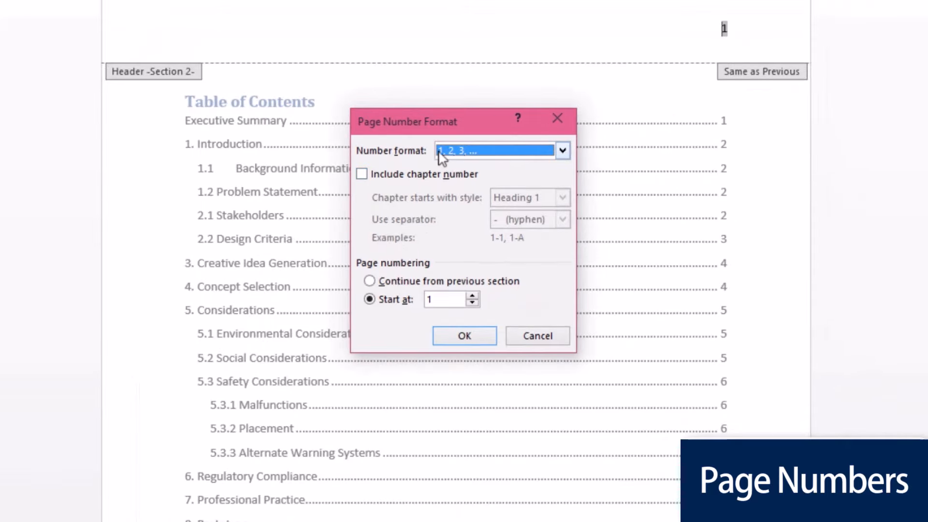
left_click(475, 154)
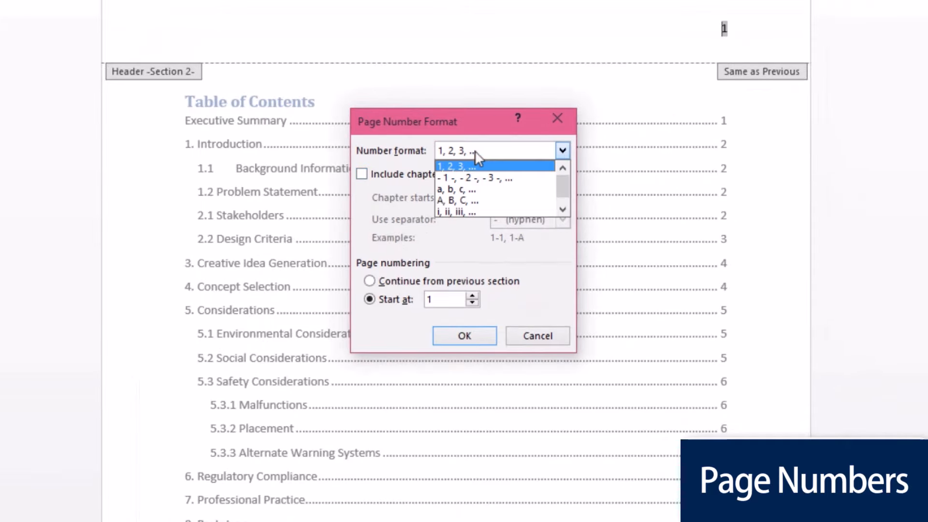
left_click(488, 210)
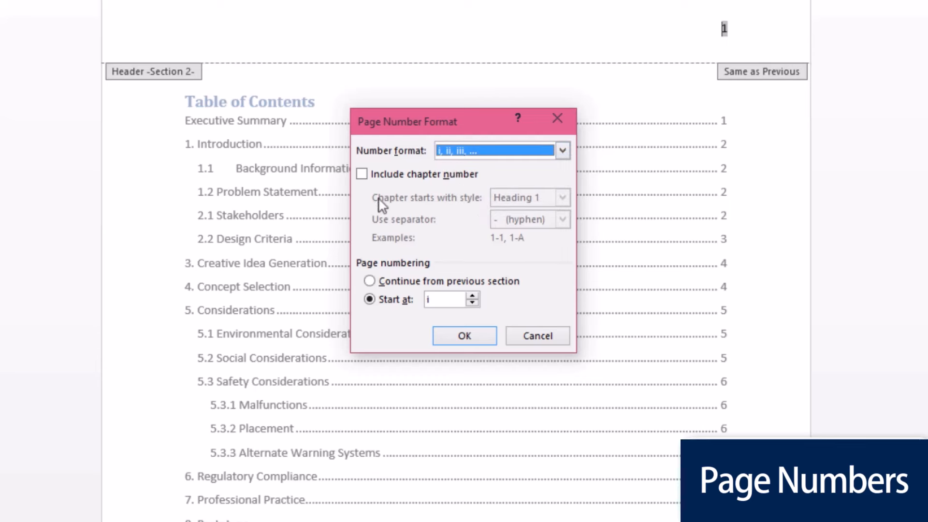
left_click(372, 301)
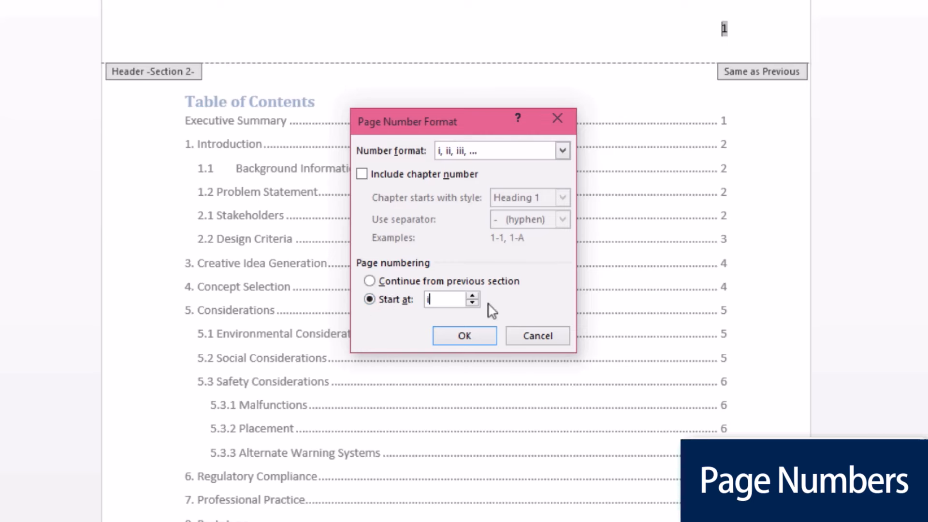
left_click(488, 338)
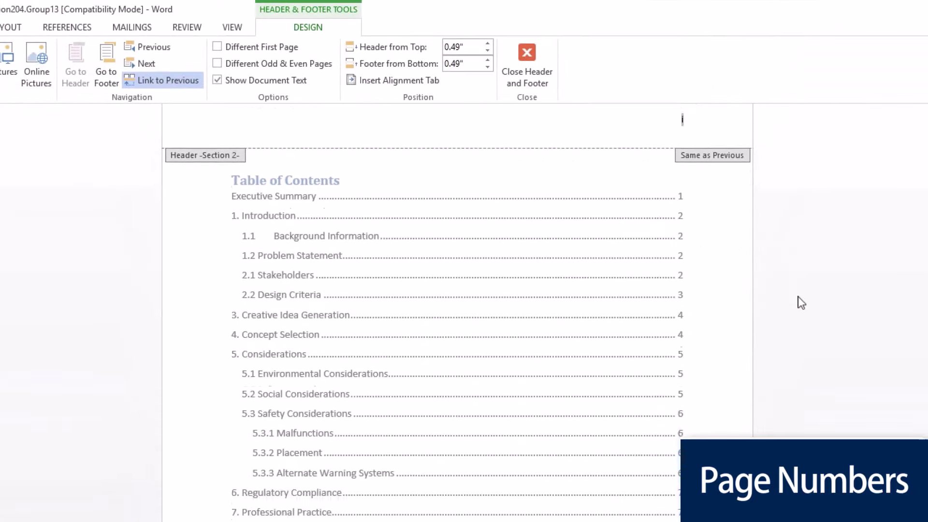
Remove the page number from the cover page by giving Section 1 a different first page header.
scroll(801, 303, "down", 15)
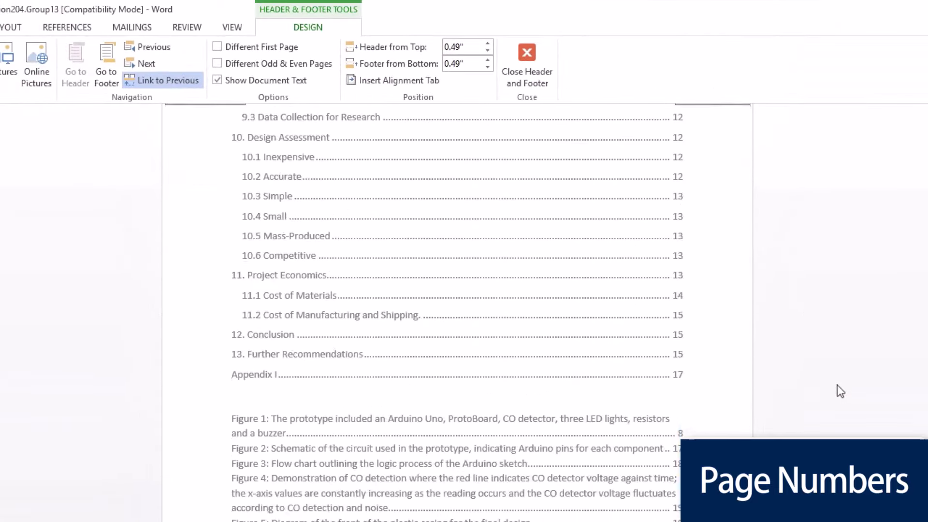
scroll(840, 391, "down", 4)
scroll(841, 391, "up", 12)
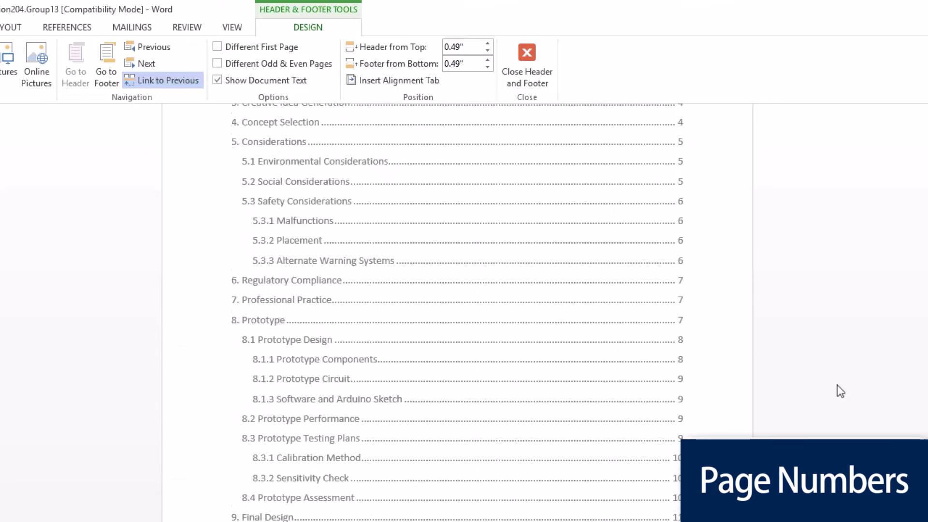
scroll(840, 391, "up", 9)
left_click(838, 385)
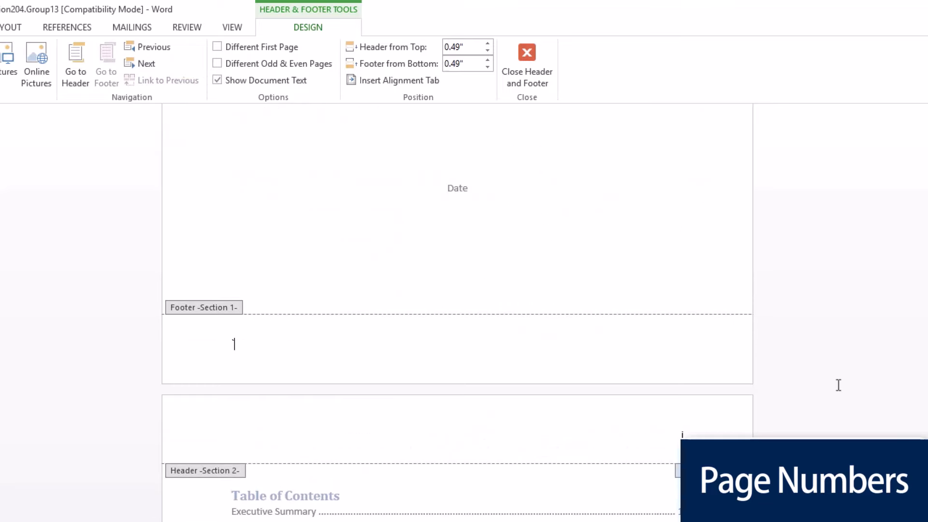
scroll(839, 386, "up", 10)
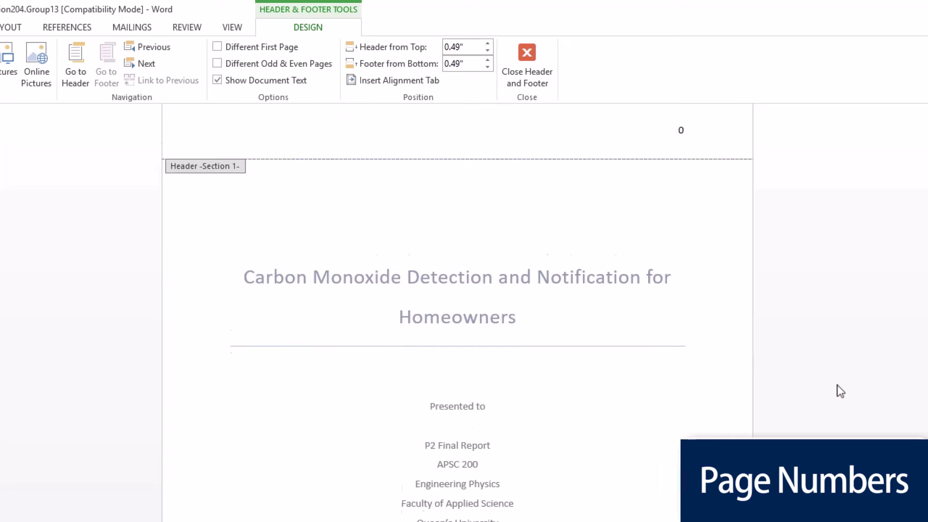
scroll(840, 390, "up", 1)
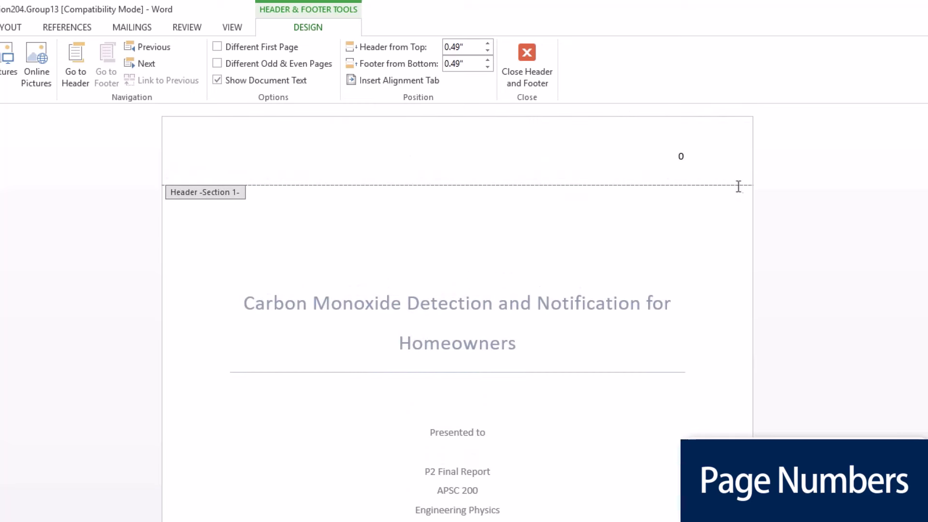
double_click(672, 154)
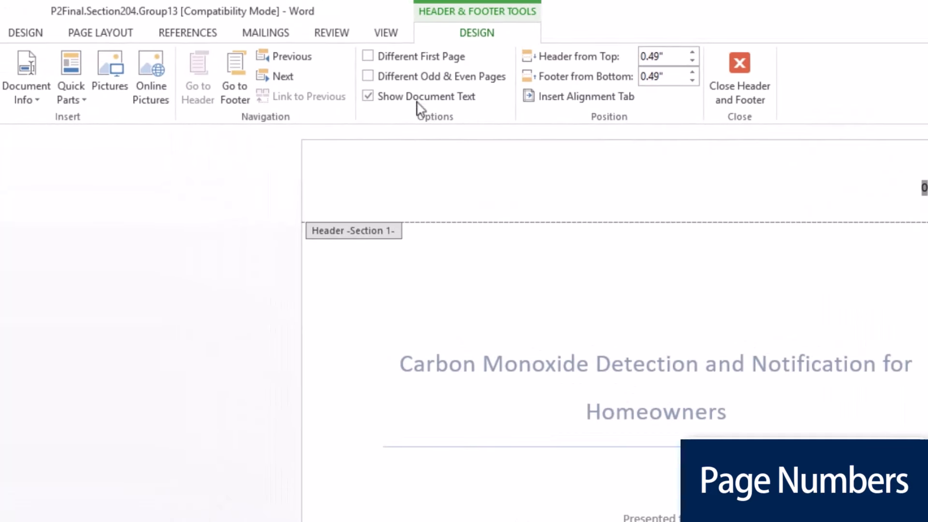
left_click(367, 57)
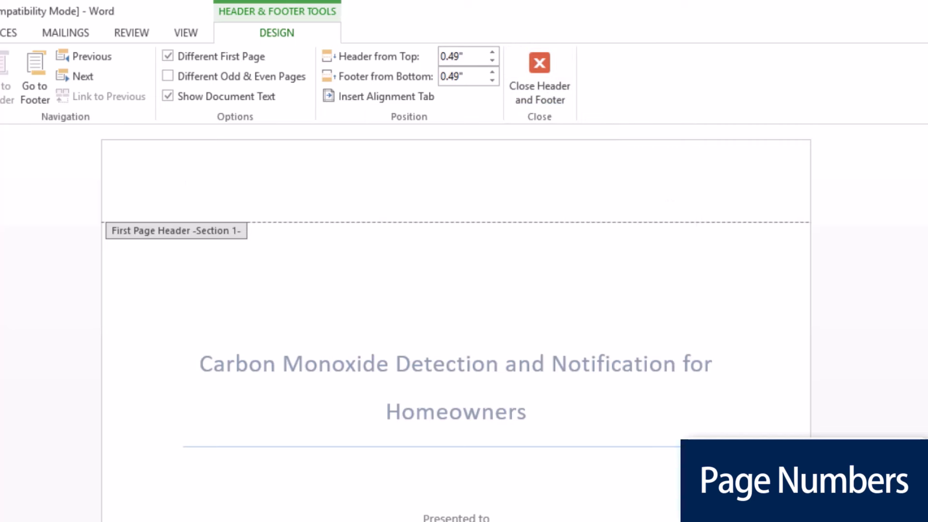
Add the text "Last Name" on its own line above the page number in the Section 2 header.
scroll(455, 314, "down", 9)
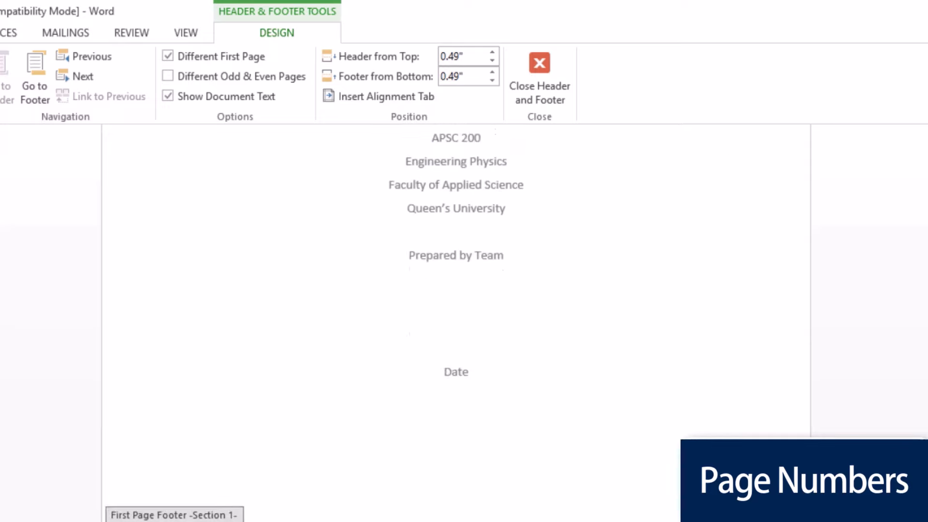
left_click_drag(551, 303, 524, 303)
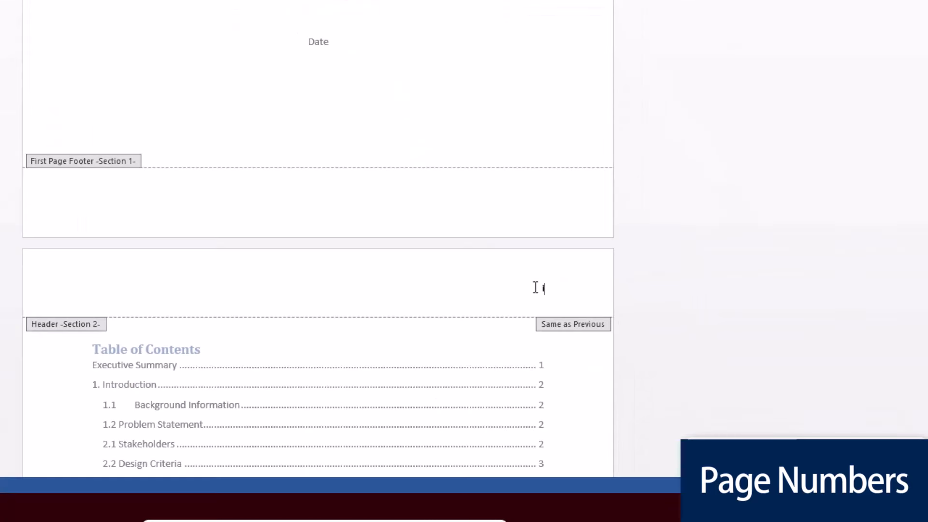
type("Last name")
key("BackSpace")
key("BackSpace")
key("BackSpace")
key("BackSpace")
type("Name")
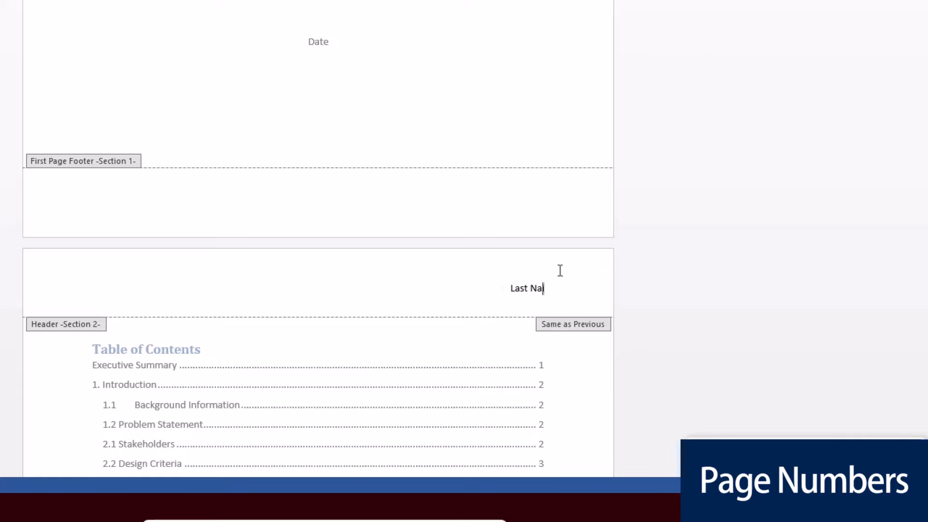
key("Return")
scroll(562, 276, "down", 15)
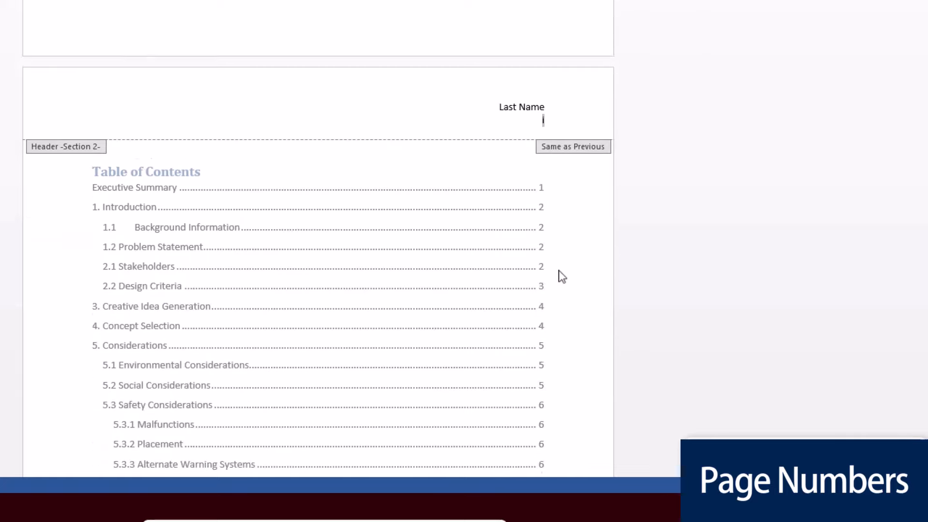
scroll(563, 274, "down", 12)
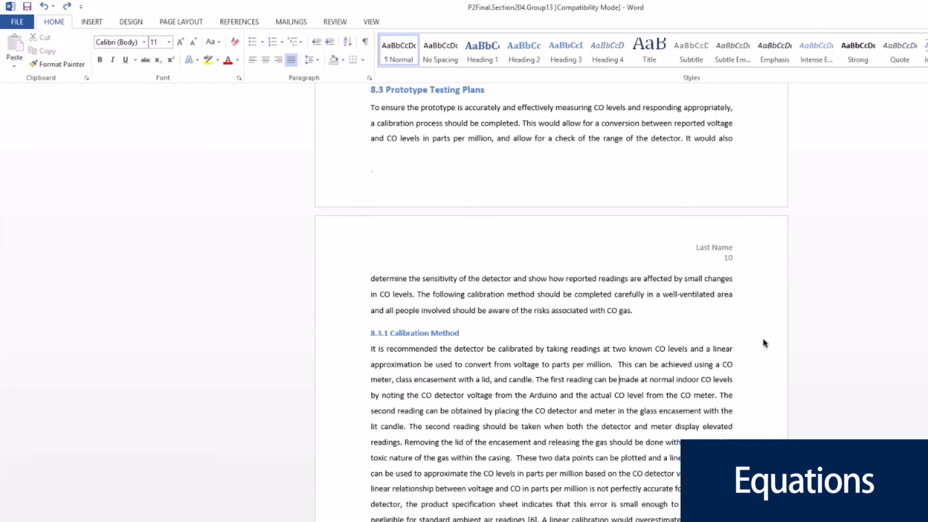
Insert the built-in Pythagorean Theorem equation after "The first reading can be" in section 8.3.1 Calibration Method.
left_click(96, 23)
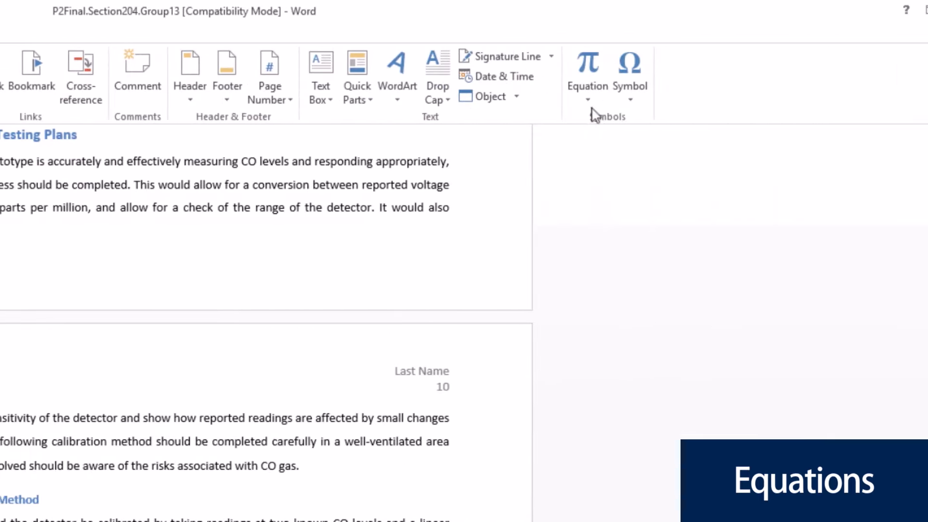
left_click(590, 100)
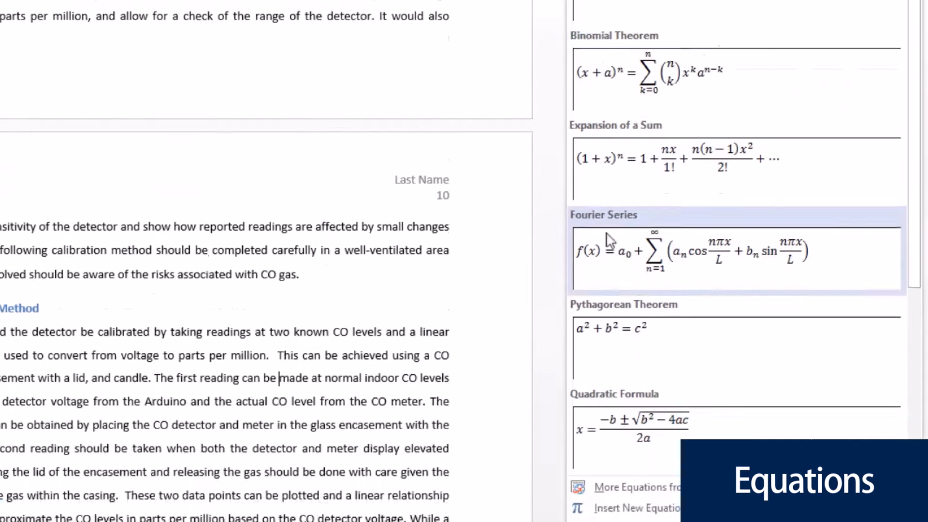
left_click(640, 360)
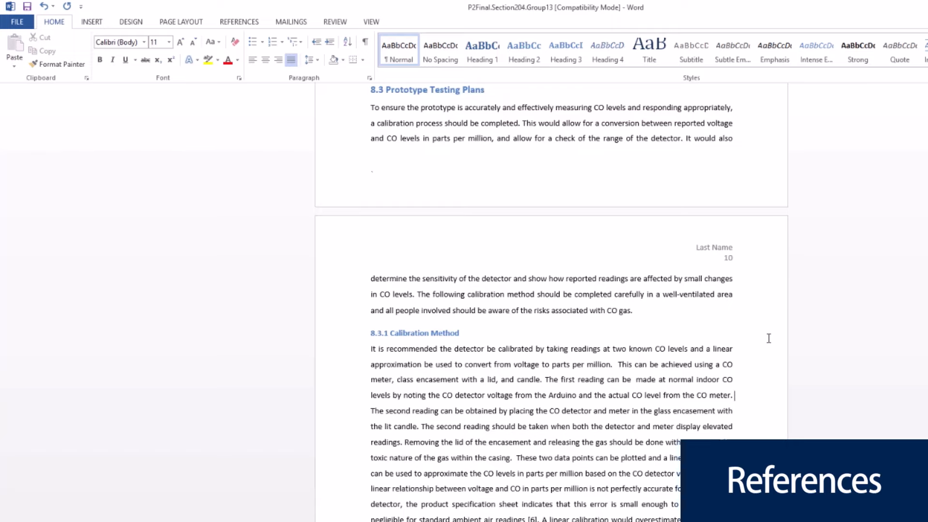
Cite a new Book source after "from the CO meter." in section 8.3.1, entering the author's name, title Cover Image and year 2008.
left_click(239, 22)
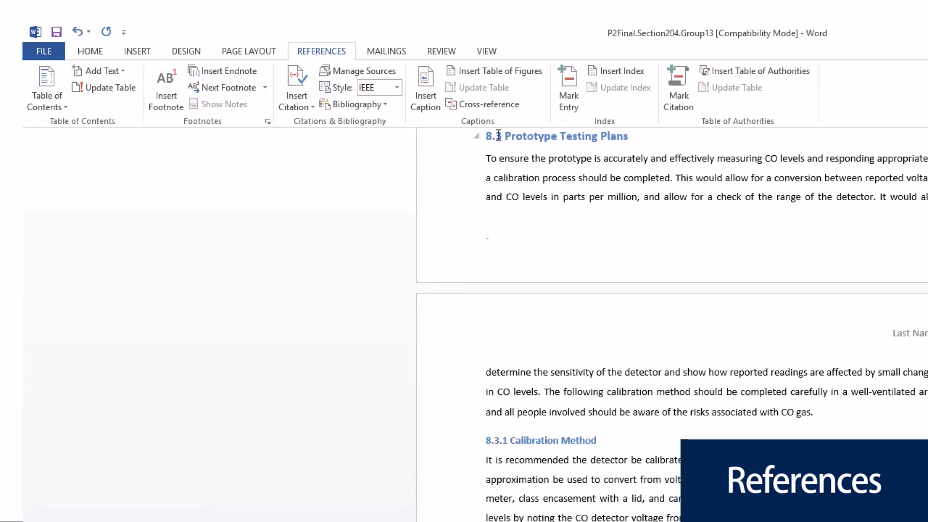
left_click(297, 99)
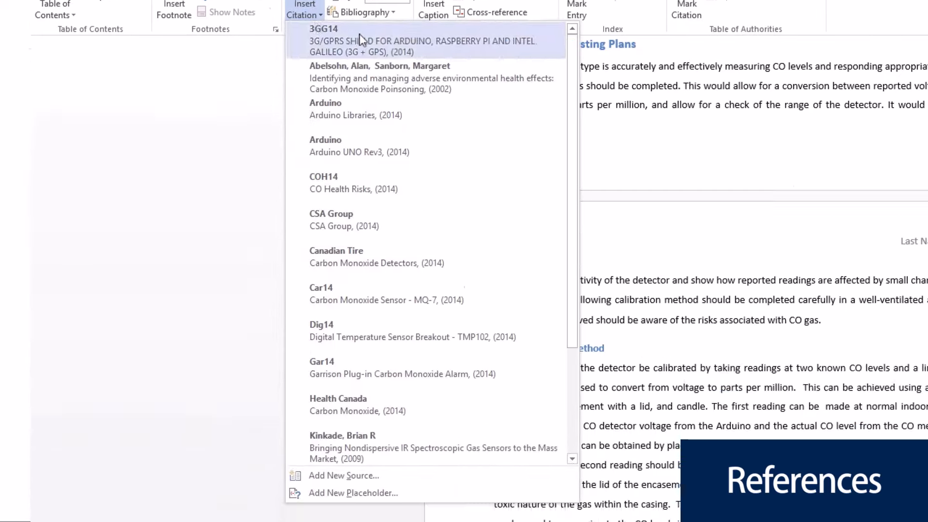
left_click(344, 475)
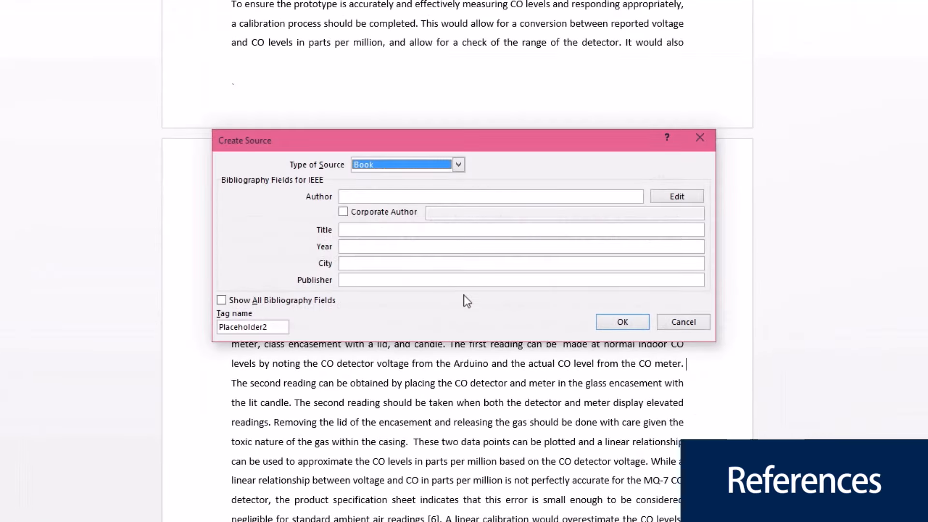
left_click(417, 161)
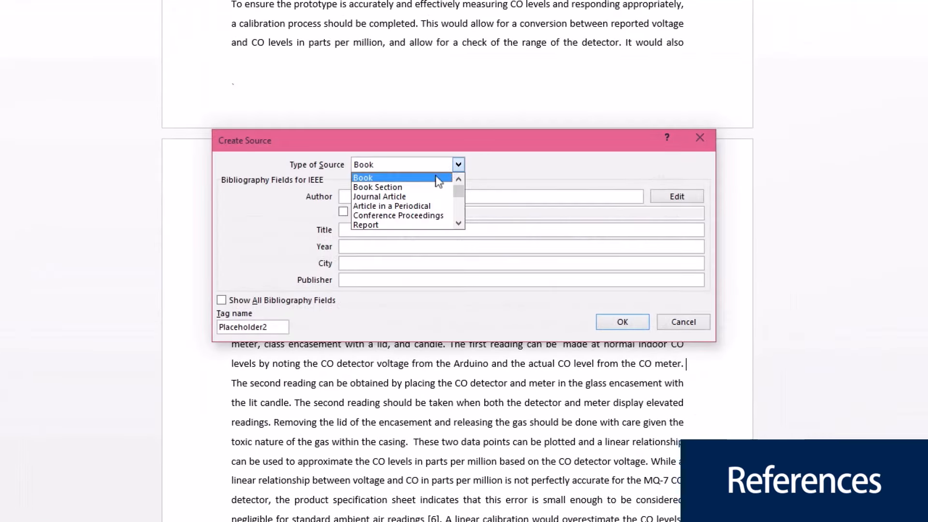
left_click(434, 177)
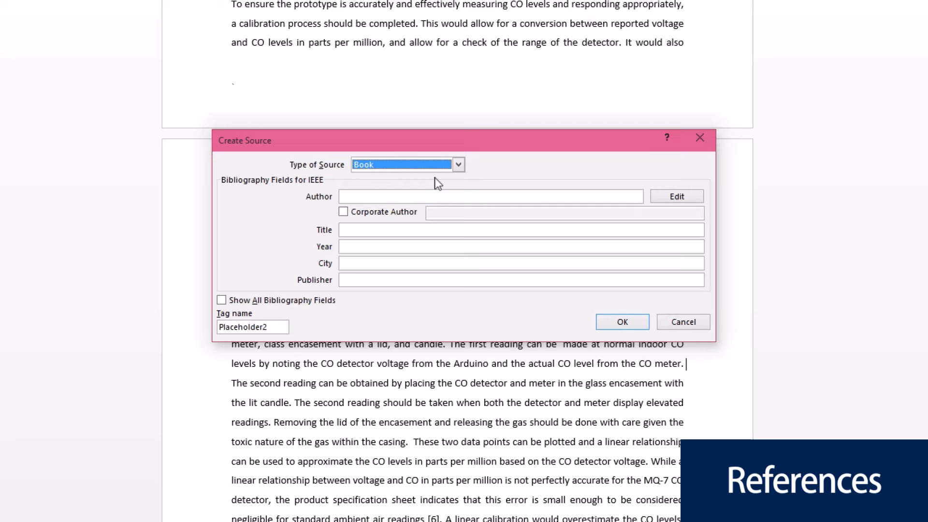
left_click(415, 192)
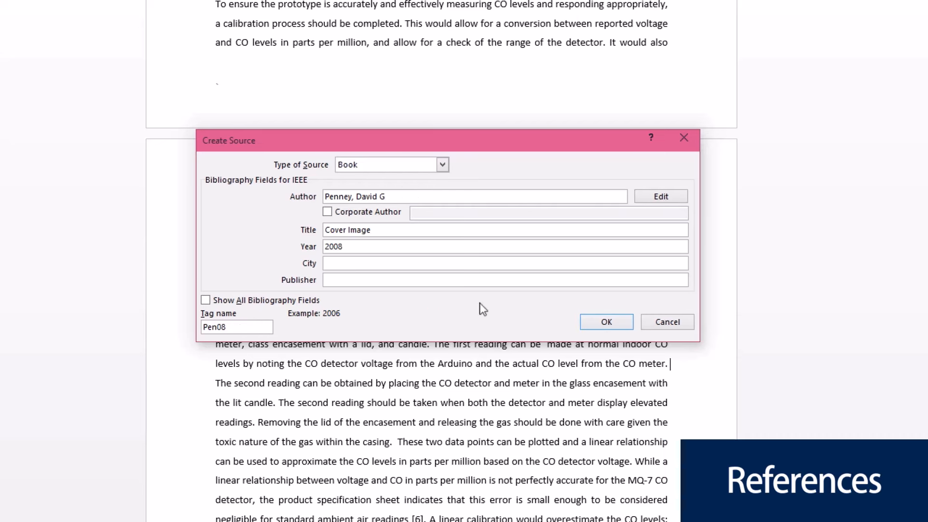
left_click(588, 323)
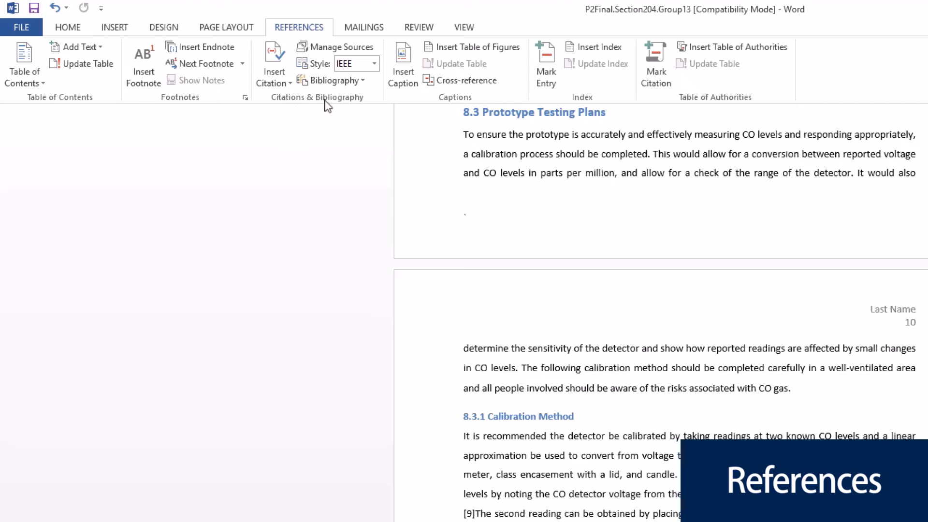
Cite the existing 2002 source "Identifying and managing adverse environmental health effects" and insert the built-in References list after the report's last paragraph.
left_click(285, 78)
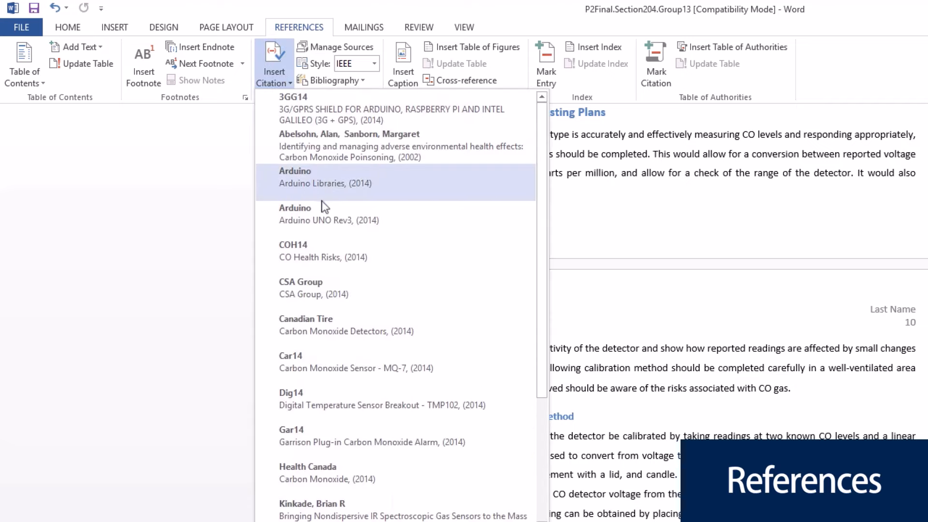
left_click(299, 140)
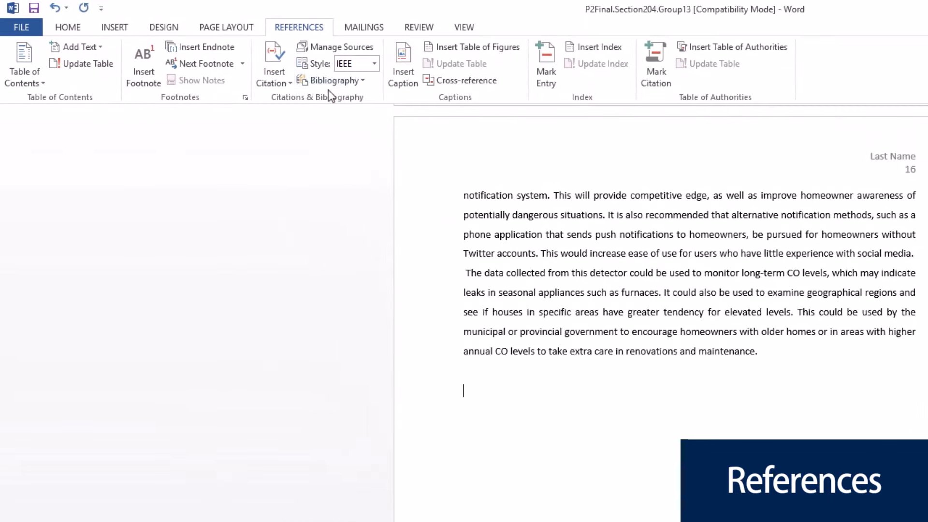
left_click(346, 89)
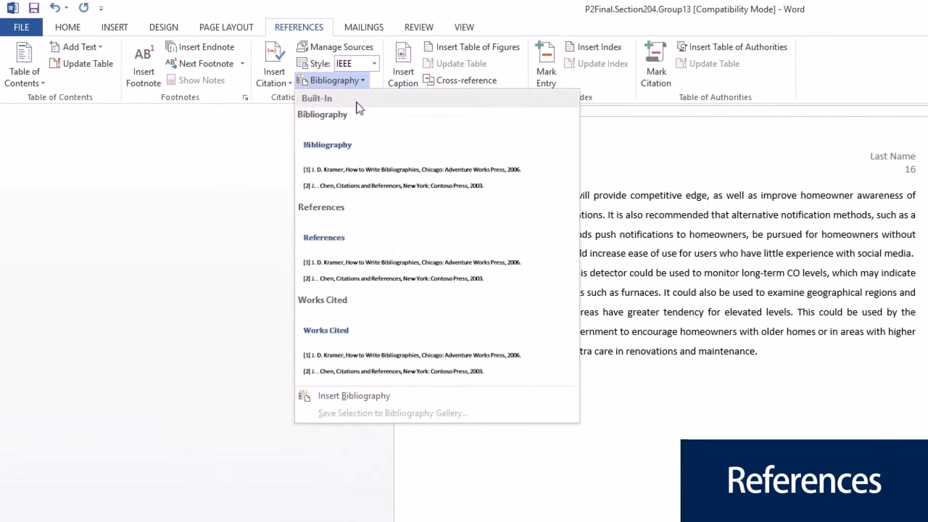
left_click(375, 228)
scroll(472, 308, "up", 10)
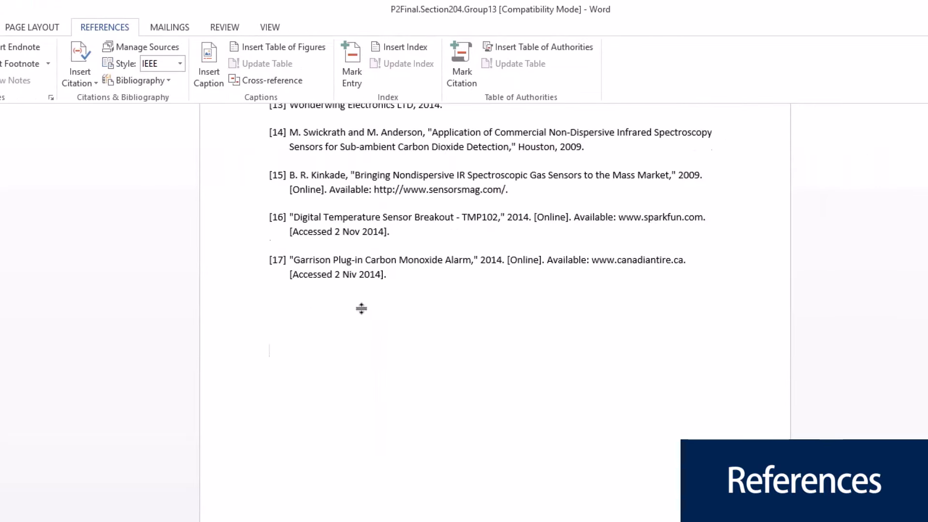
Add empty parentheses after "are included in Table 2 below." in section 11.1 Cost of Materials.
scroll(363, 309, "up", 15)
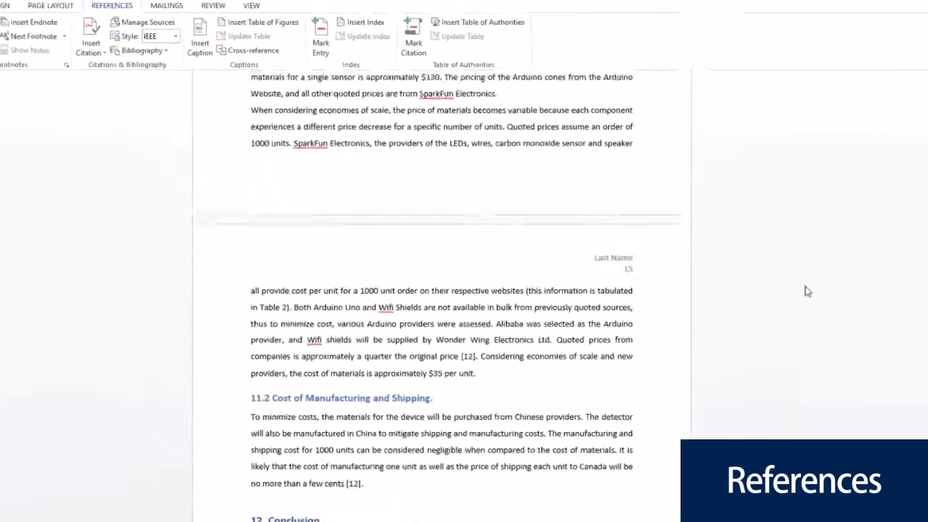
scroll(806, 291, "up", 10)
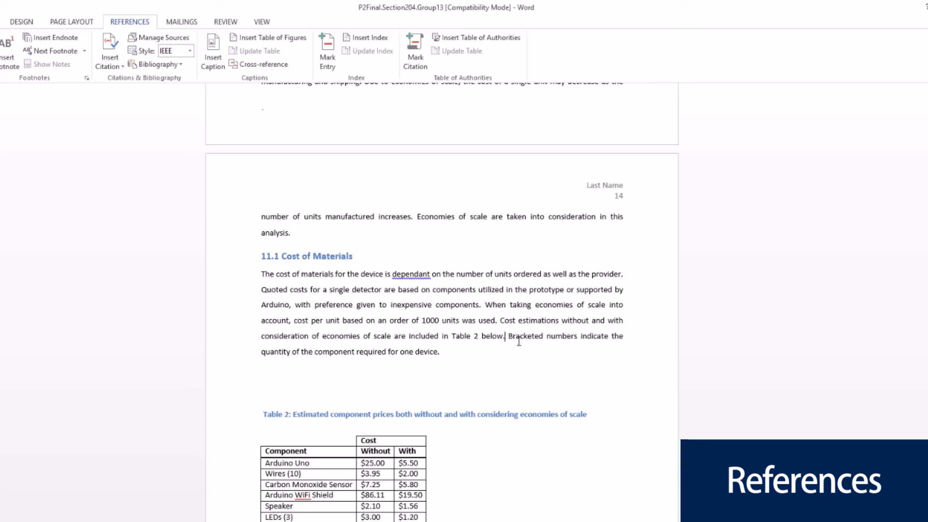
type("()")
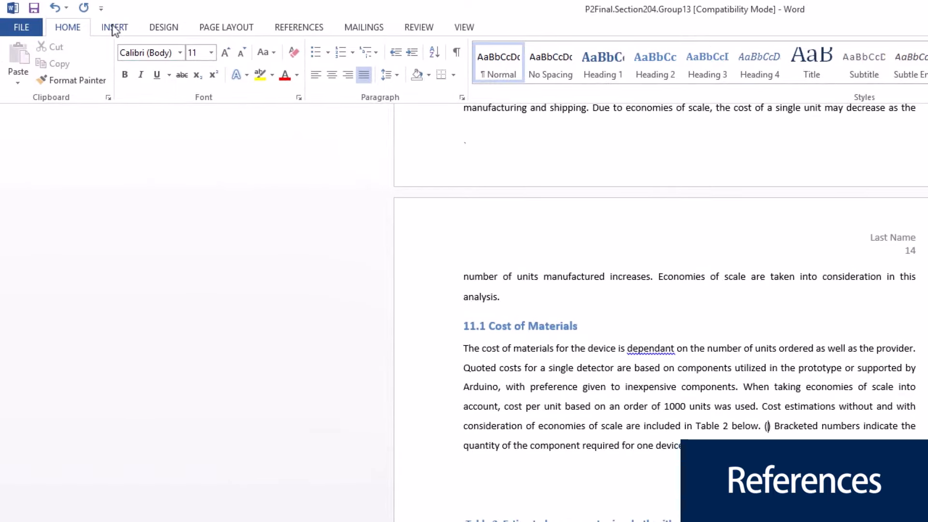
Insert a hyperlinked cross-reference to the Table 2 caption, only label and number, inside the empty parentheses in section 11.1.
left_click(114, 28)
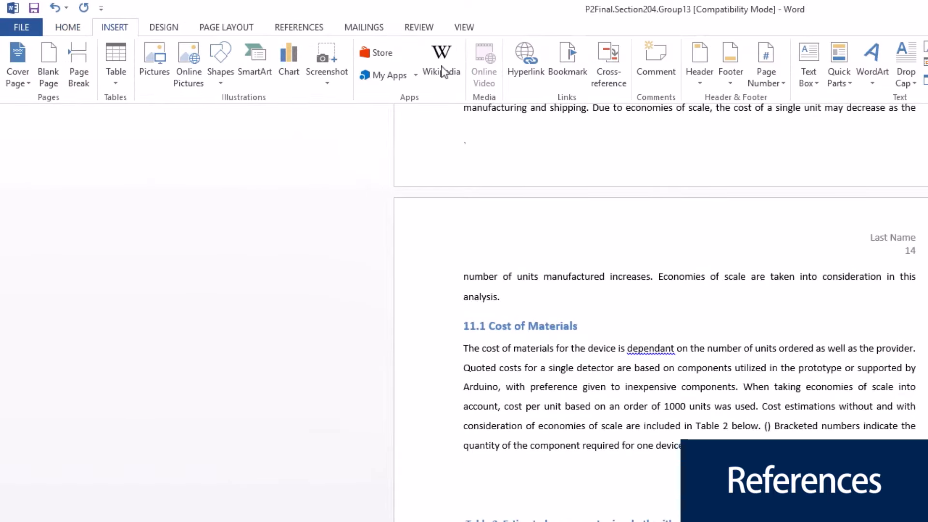
left_click(611, 62)
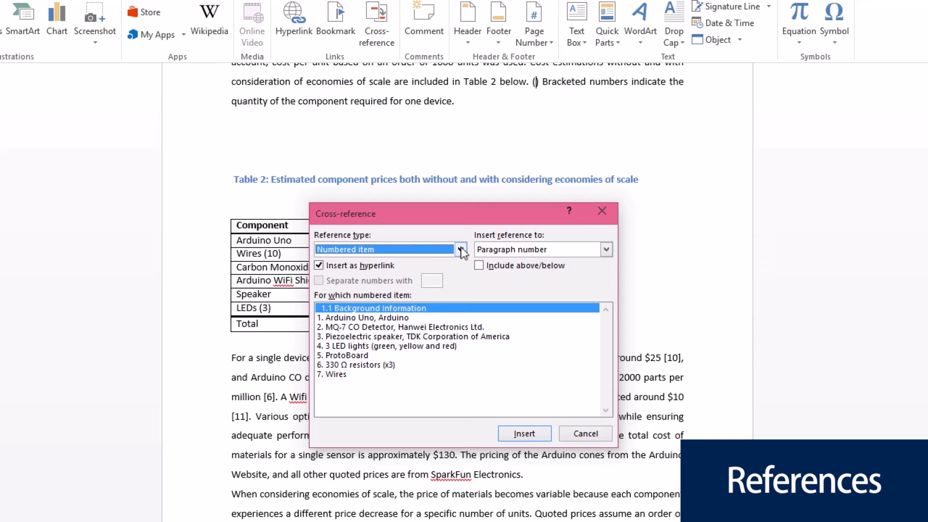
left_click(460, 248)
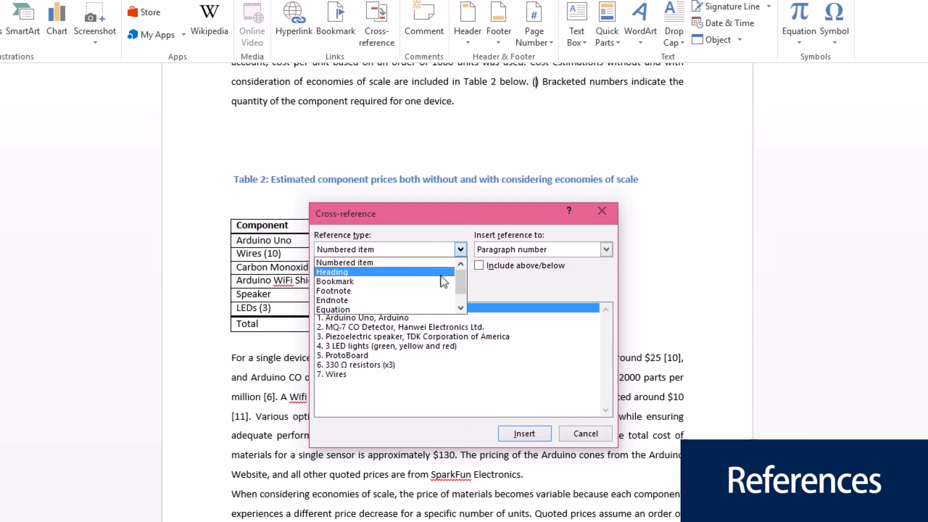
scroll(434, 277, "down", 1)
left_click(366, 306)
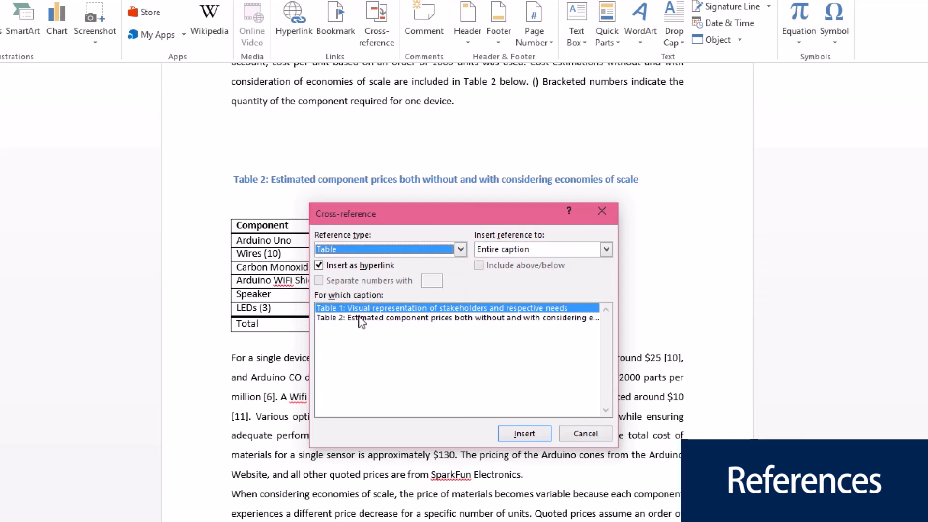
left_click(363, 318)
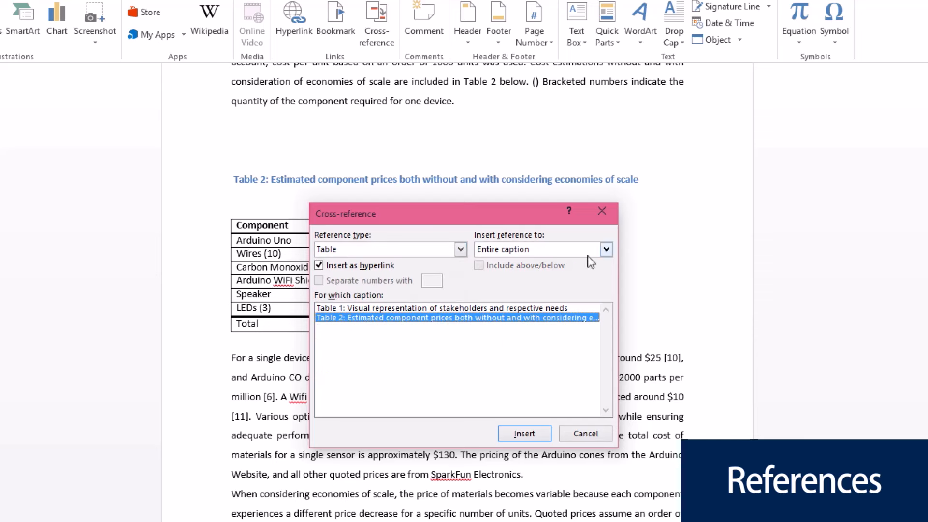
left_click(606, 250)
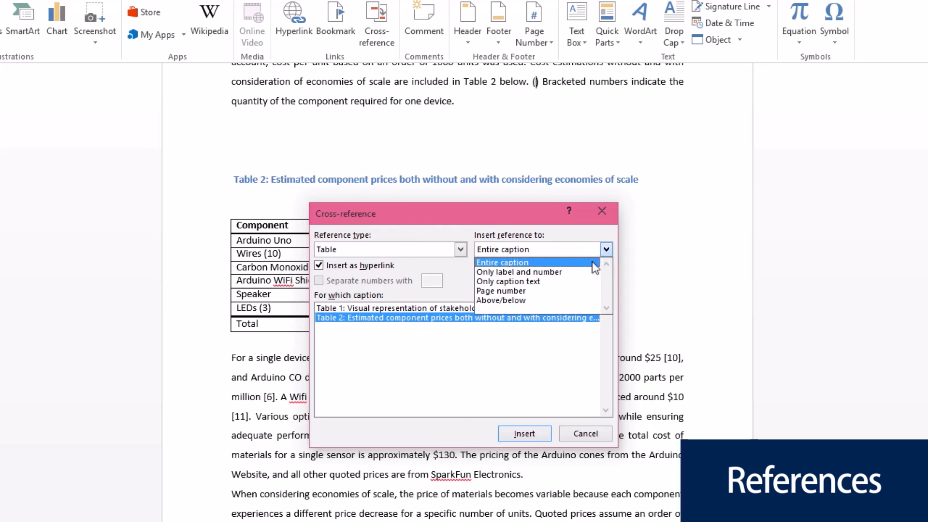
left_click(565, 272)
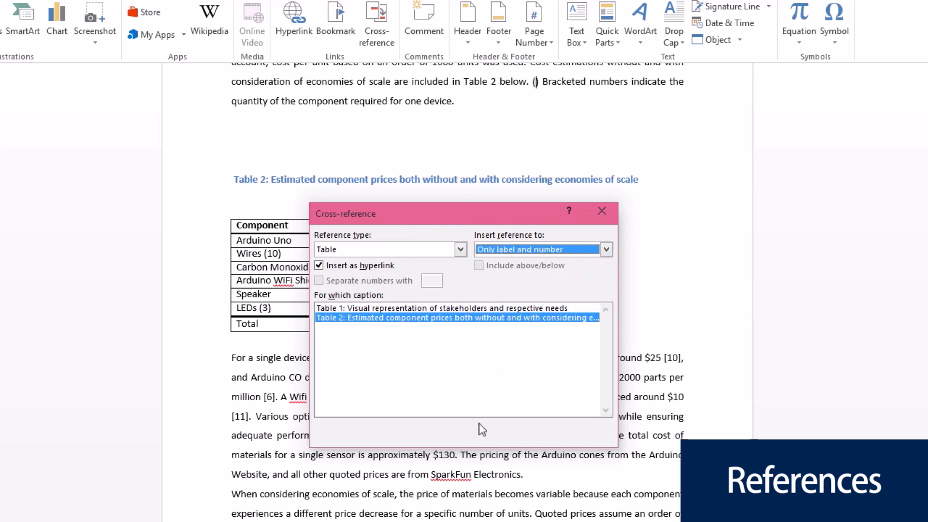
left_click(504, 435)
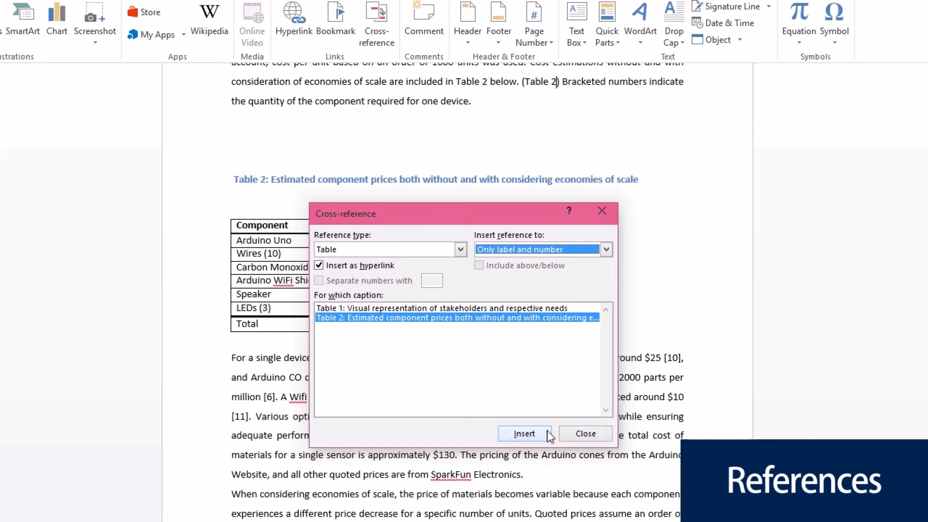
left_click(574, 433)
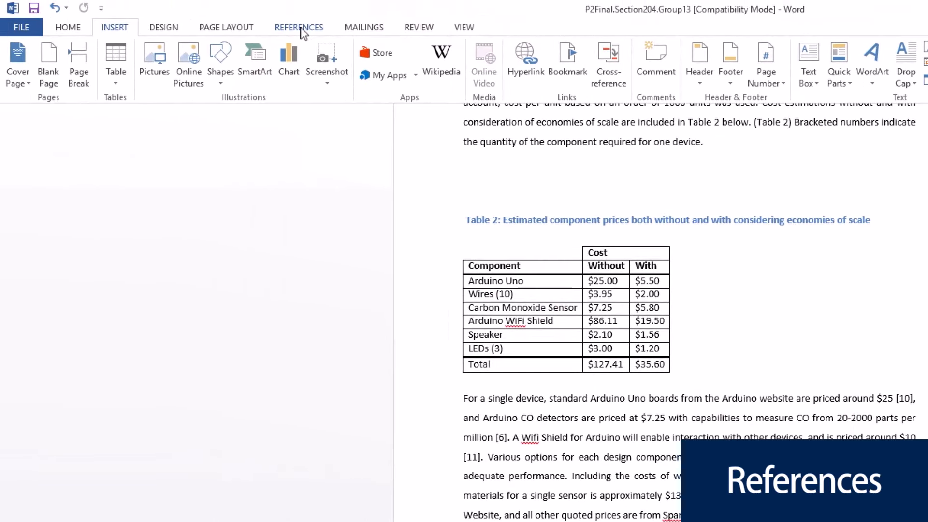
Open the choice of citation styles for the report's references.
left_click(301, 29)
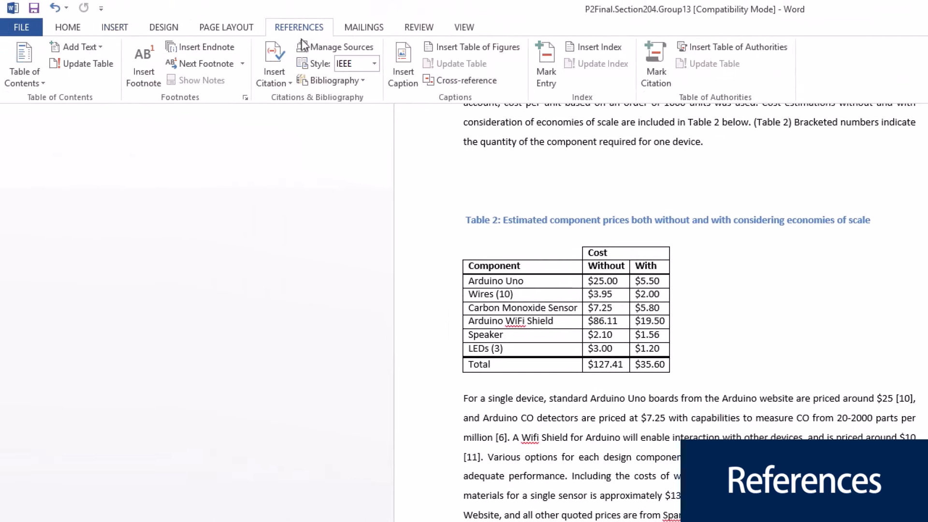
left_click(376, 66)
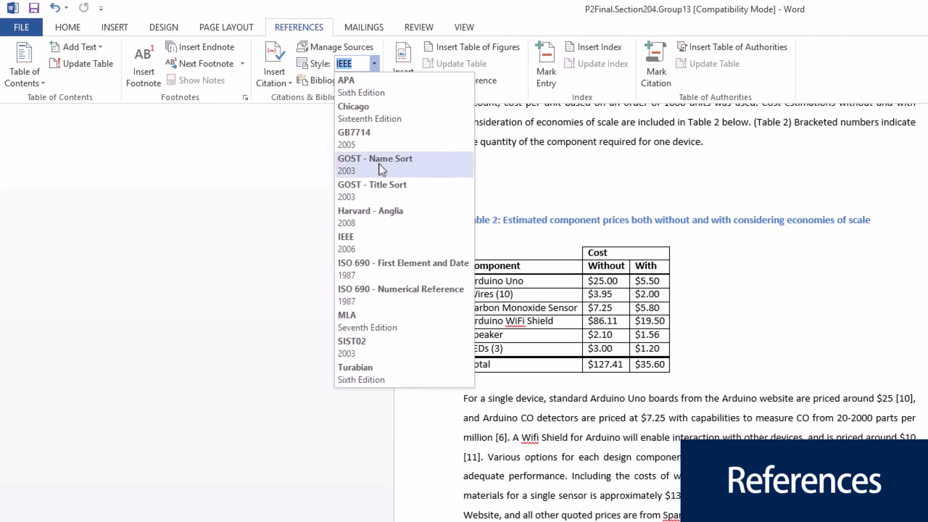